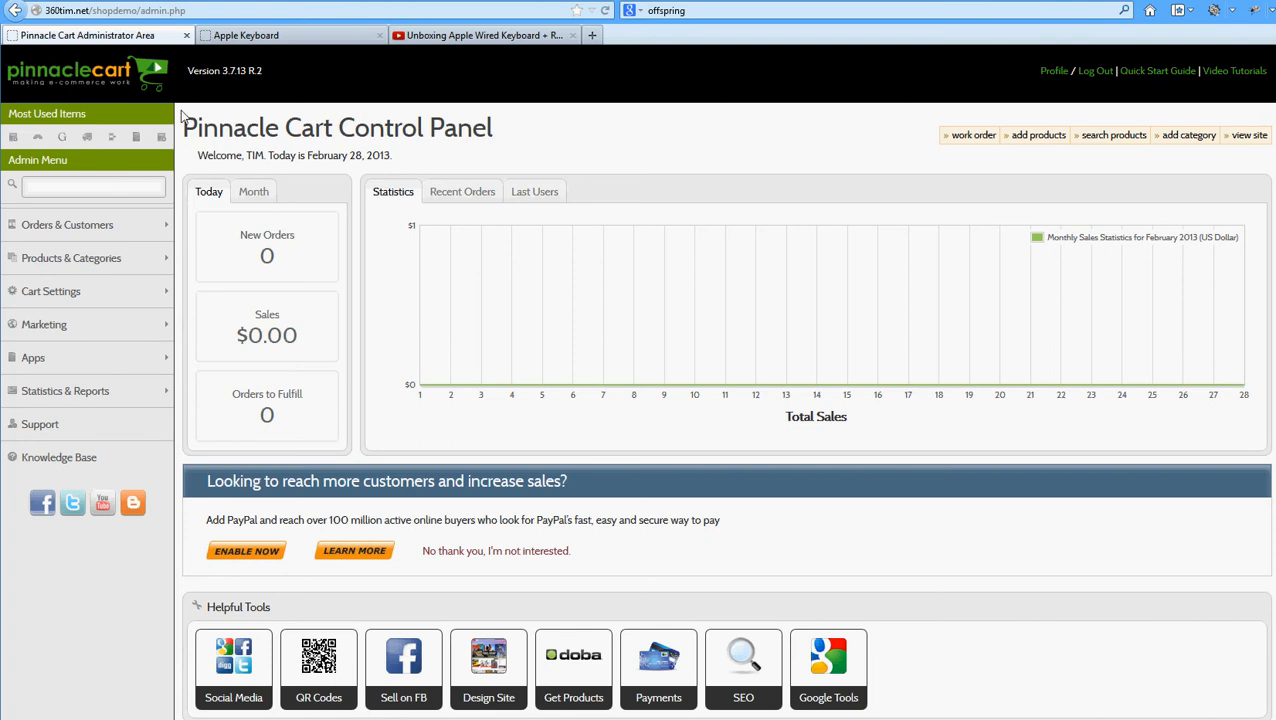
# Start a new product in the store catalog and name it "Computer Desktop".
pyautogui.click(72, 262)
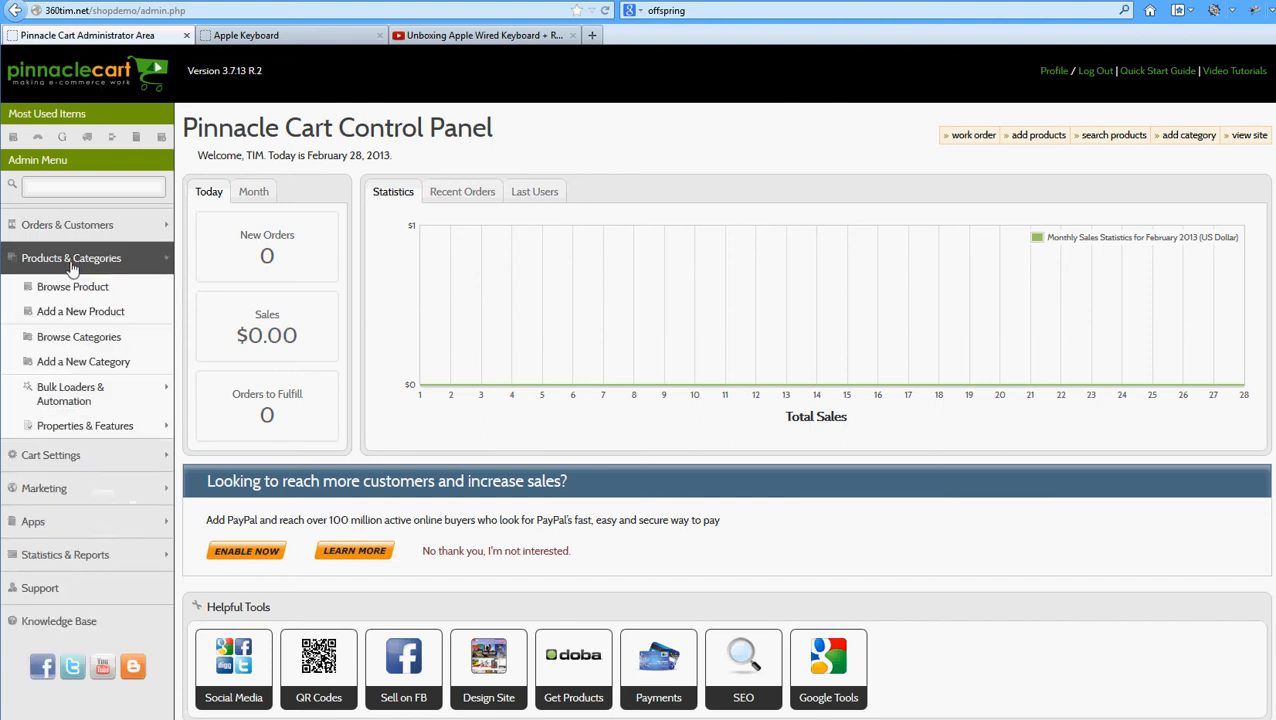
pyautogui.click(87, 321)
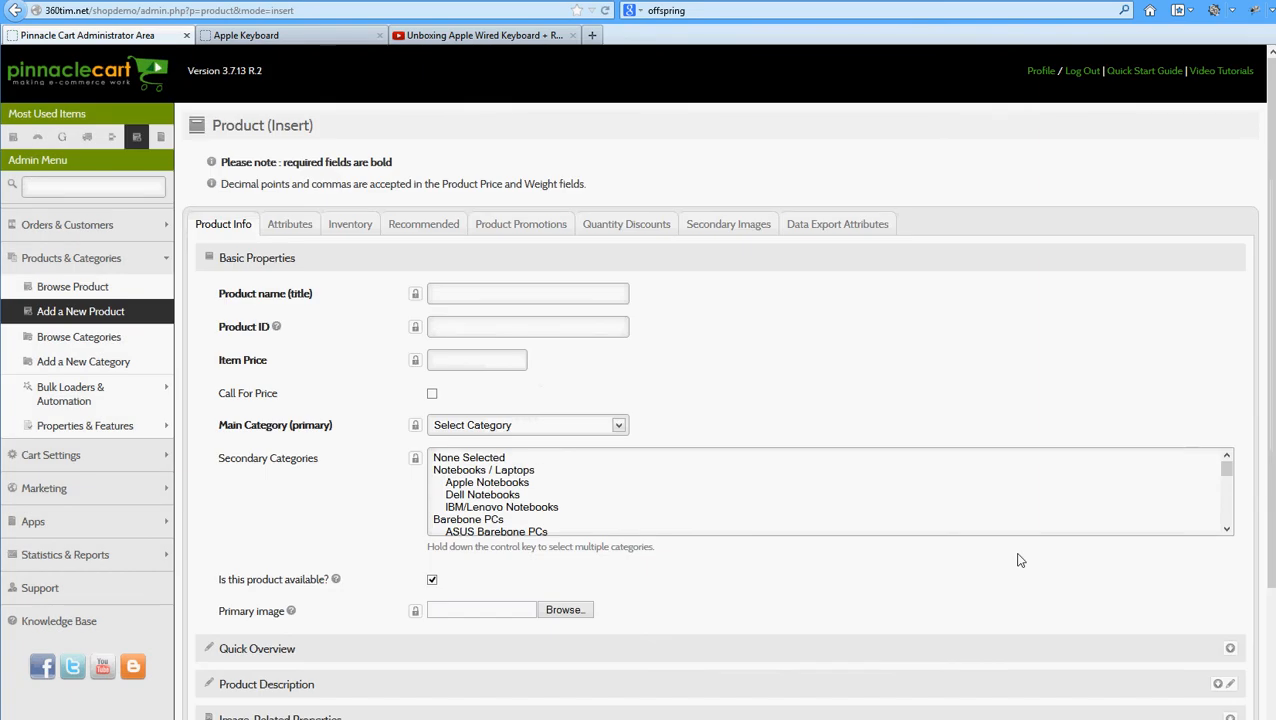
pyautogui.scroll(-2, 386, 410)
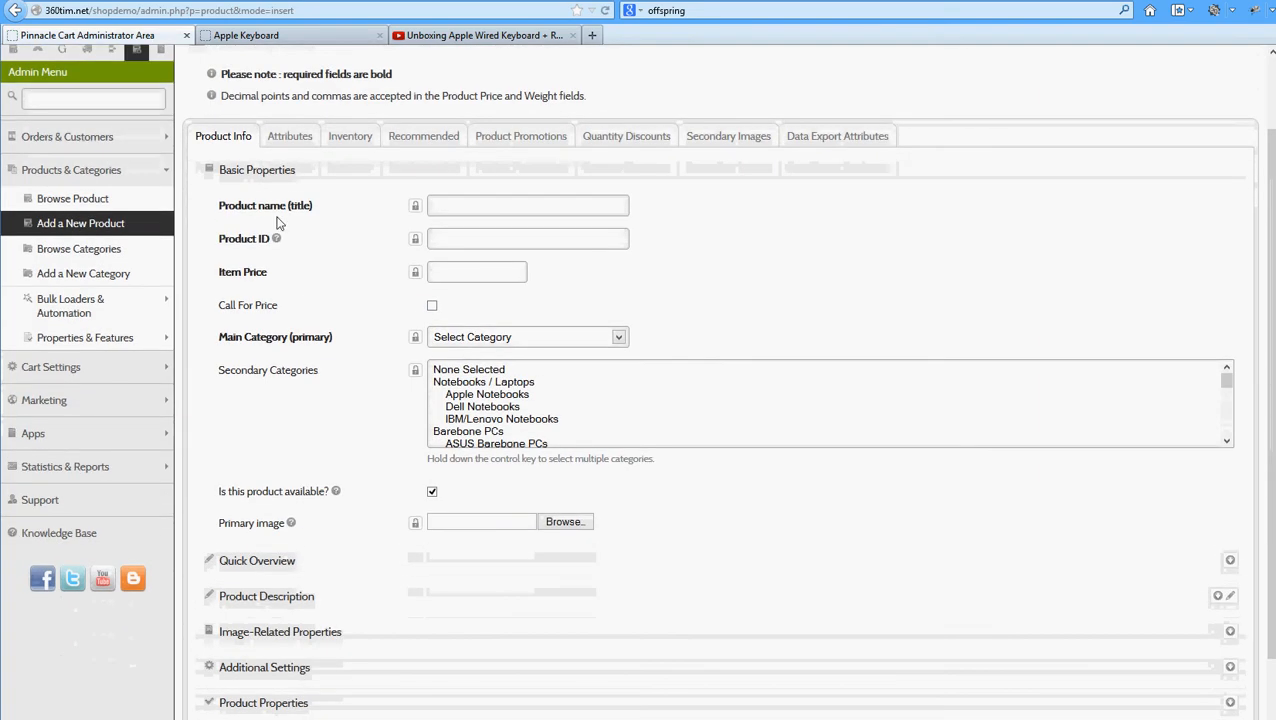
pyautogui.click(456, 198)
pyautogui.write('Computer ')
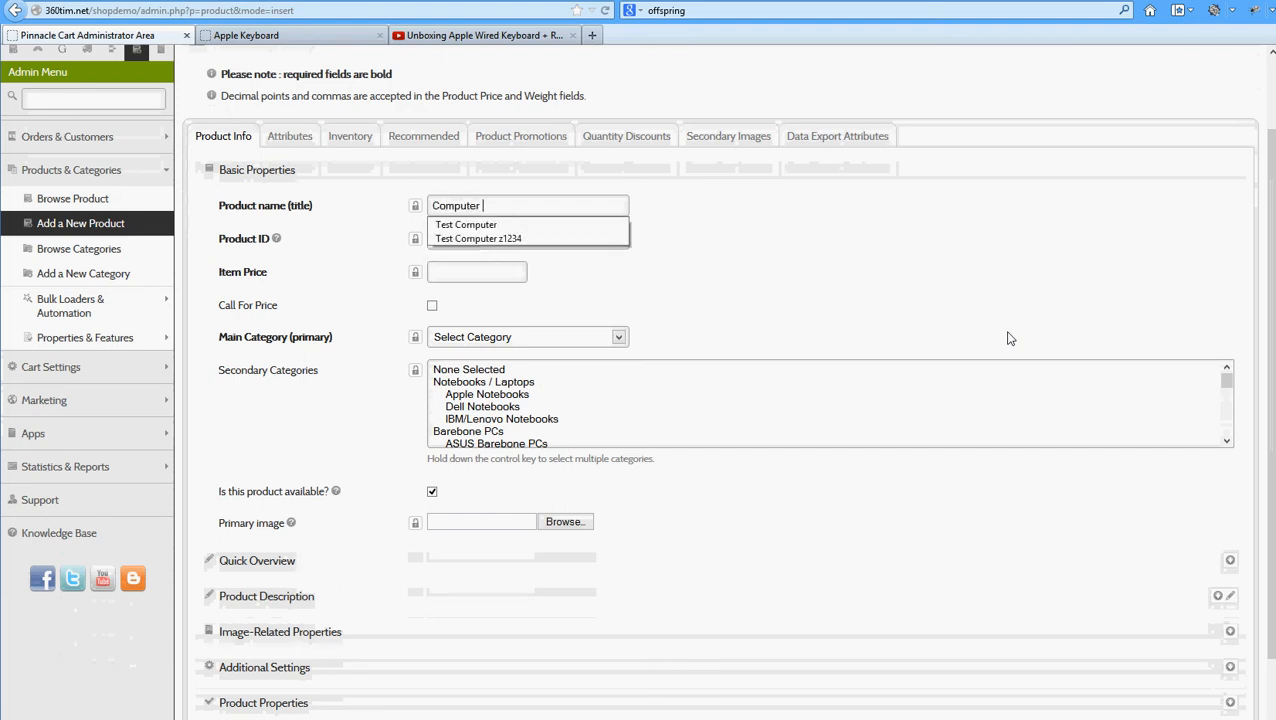
pyautogui.write('Des')
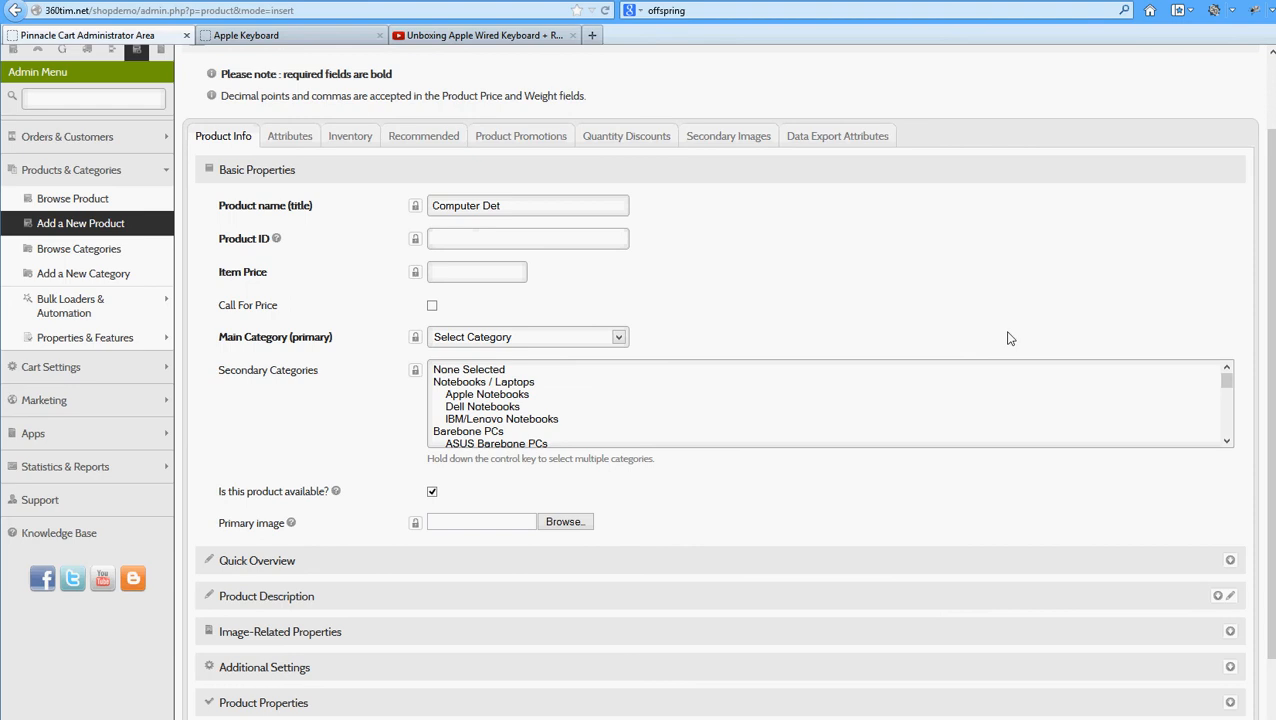
pyautogui.write('ktop')
# Set the product ID to comp-123 and the item price to 1299.00.
pyautogui.write('comp')
pyautogui.write('-123')
pyautogui.click(472, 276)
pyautogui.write('1299.00')
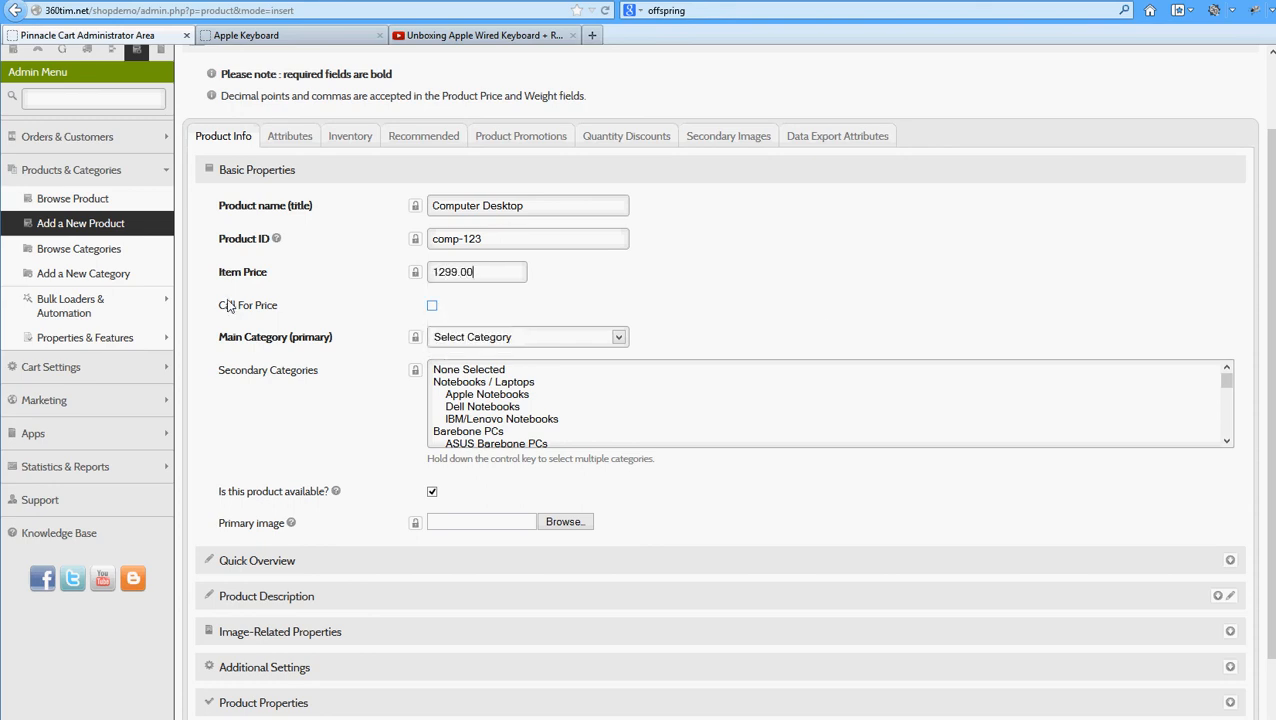
pyautogui.moveTo(219, 306); pyautogui.dragTo(284, 309)
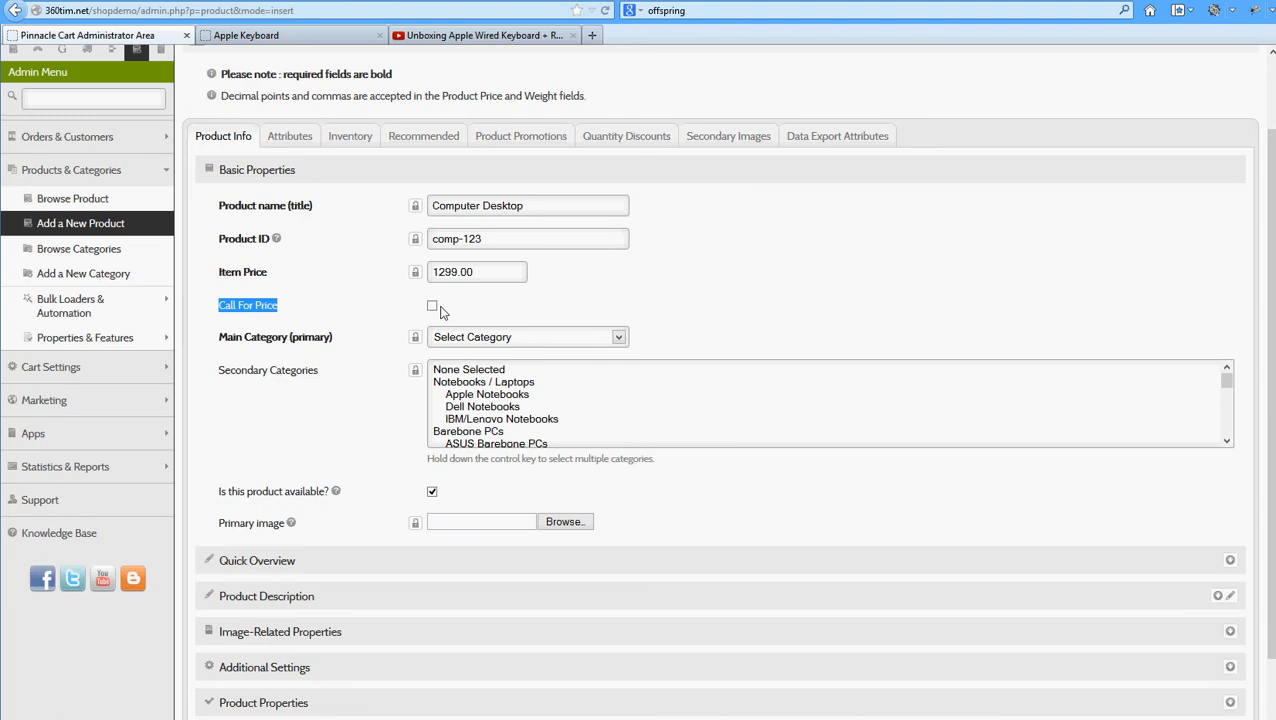
# Assign HP Desktop Computers as the product's main category.
pyautogui.click(498, 337)
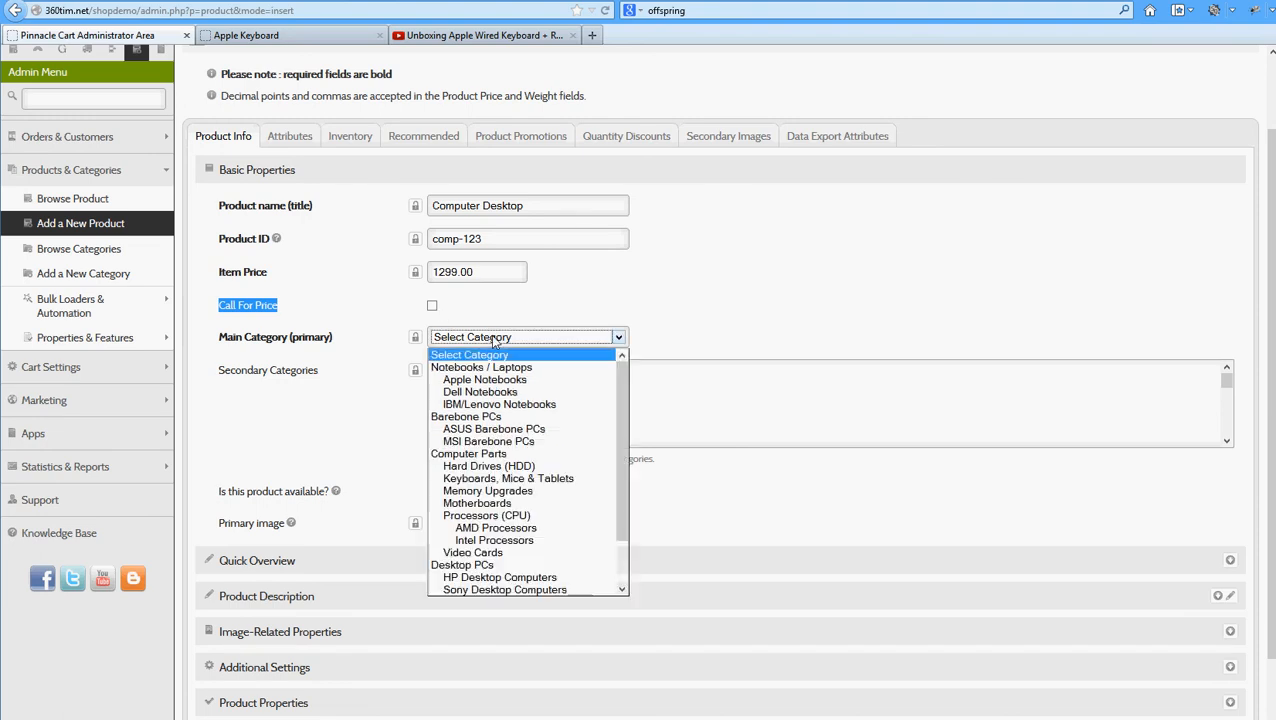
pyautogui.scroll(-1, 527, 462)
pyautogui.scroll(-1, 527, 462)
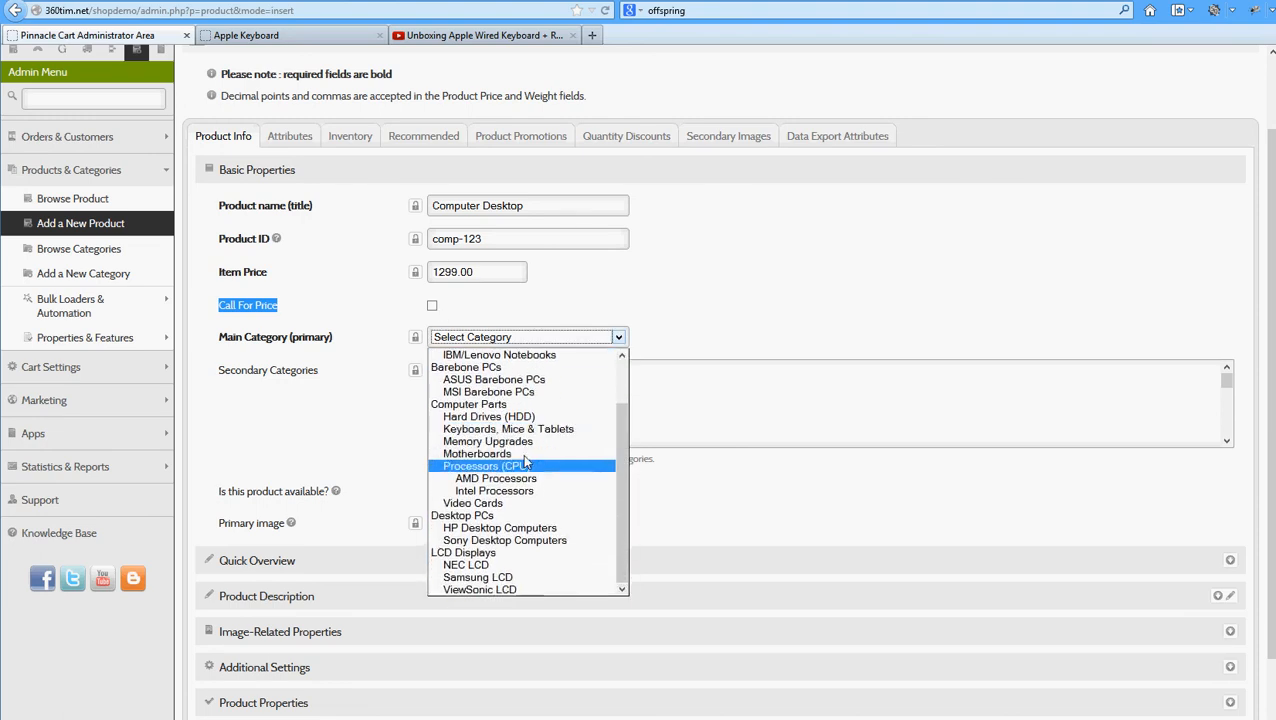
pyautogui.click(478, 529)
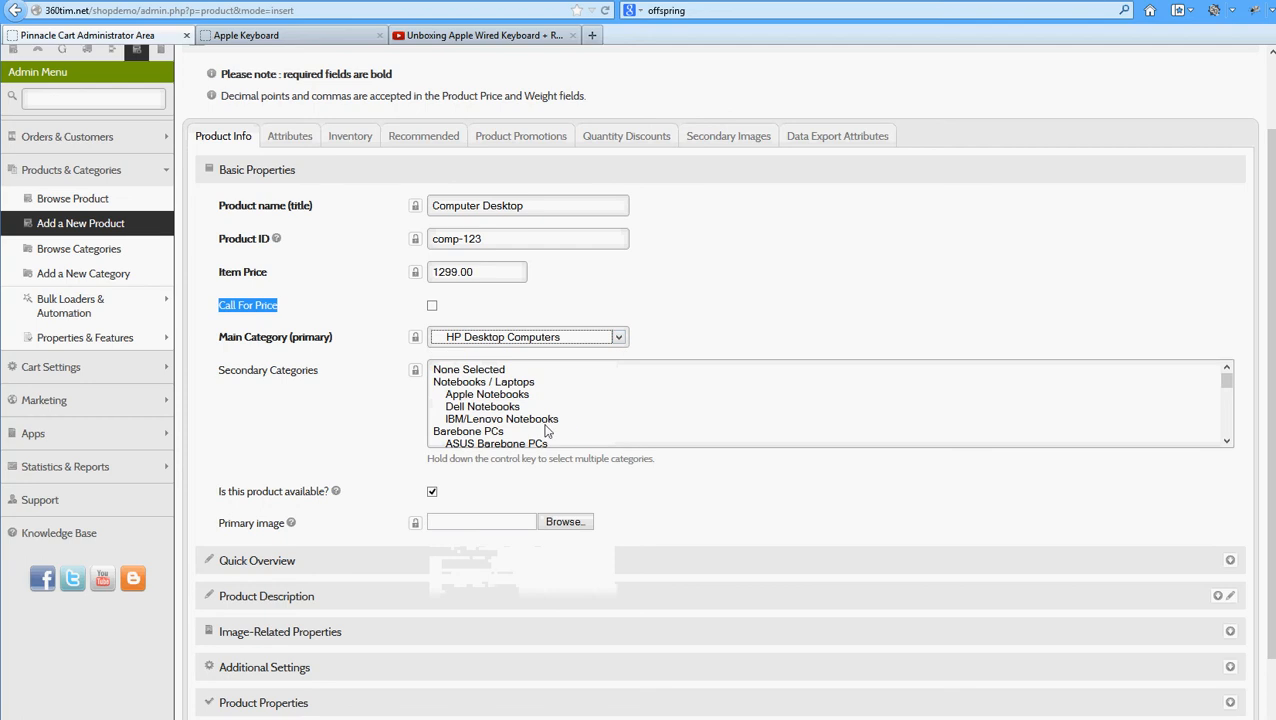
# Assign Sony Desktop Computers as the product's only secondary category.
pyautogui.scroll(-3, 548, 430)
pyautogui.scroll(-2, 547, 430)
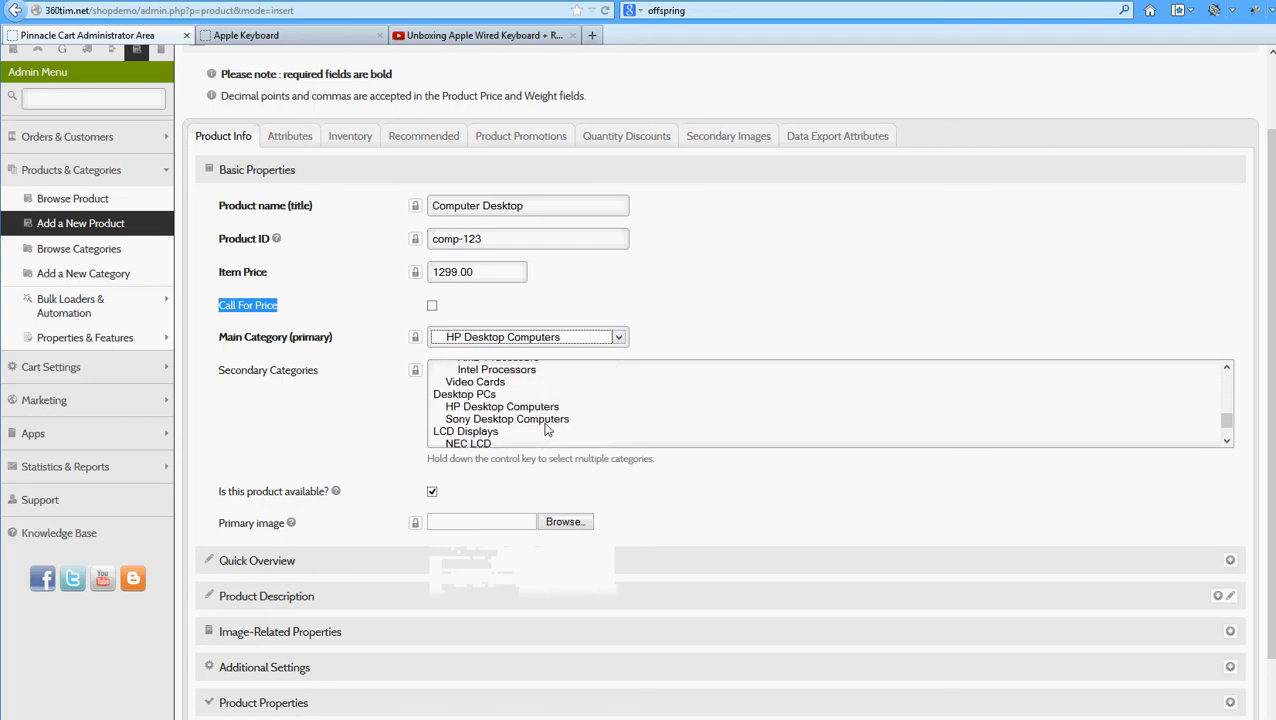
pyautogui.click(481, 419)
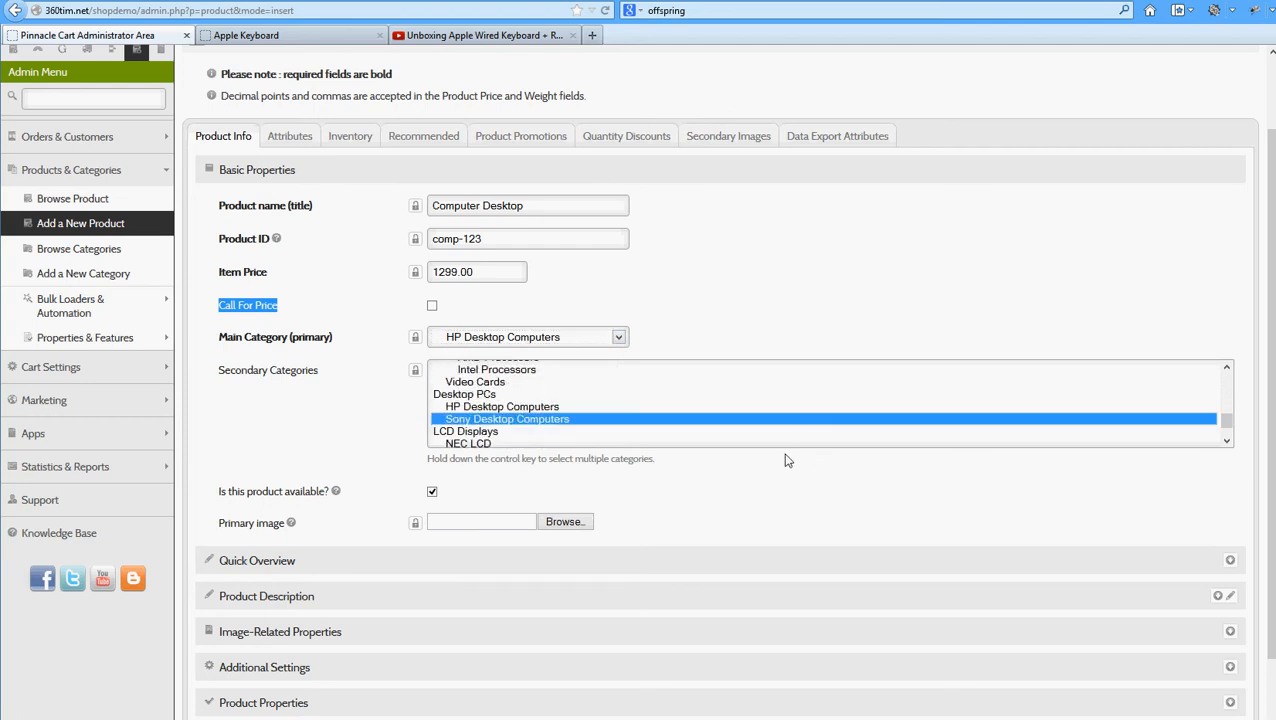
pyautogui.keyDown('ctrl'); pyautogui.click(487, 395); pyautogui.keyUp('ctrl')
pyautogui.keyDown('ctrl'); pyautogui.click(488, 381); pyautogui.keyUp('ctrl')
pyautogui.keyDown('ctrl'); pyautogui.click(493, 369); pyautogui.keyUp('ctrl')
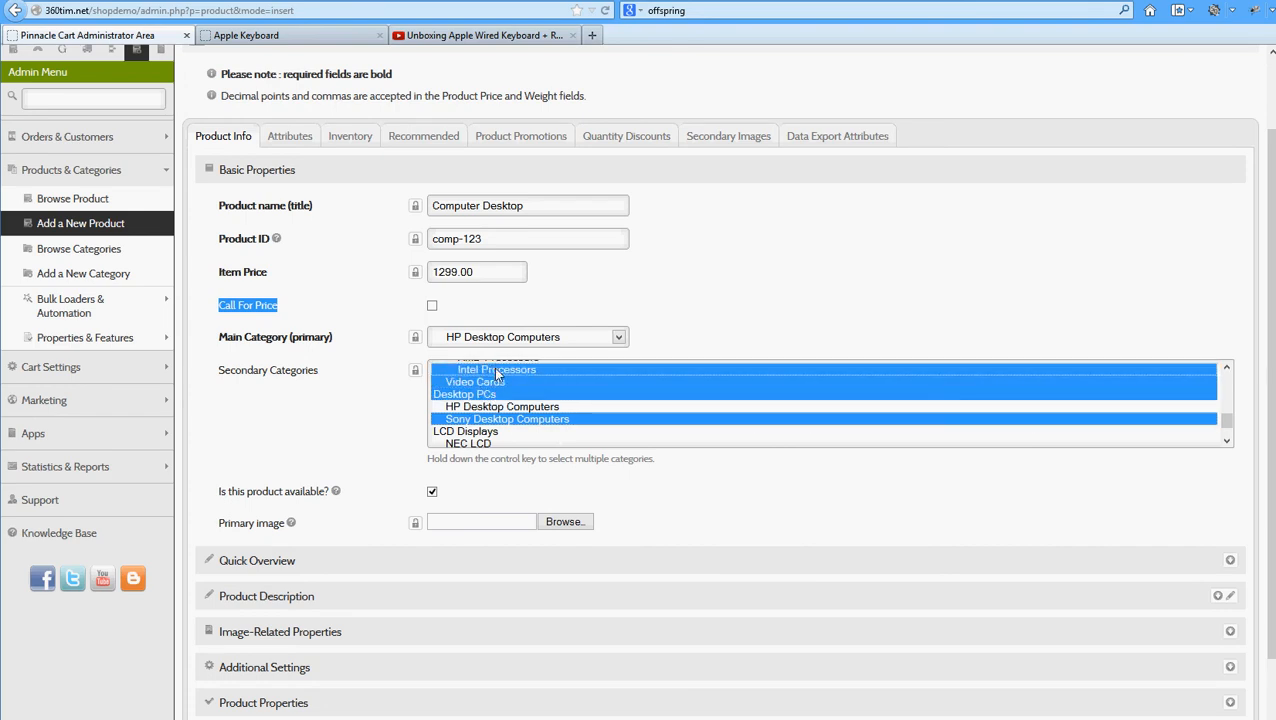
pyautogui.click(505, 420)
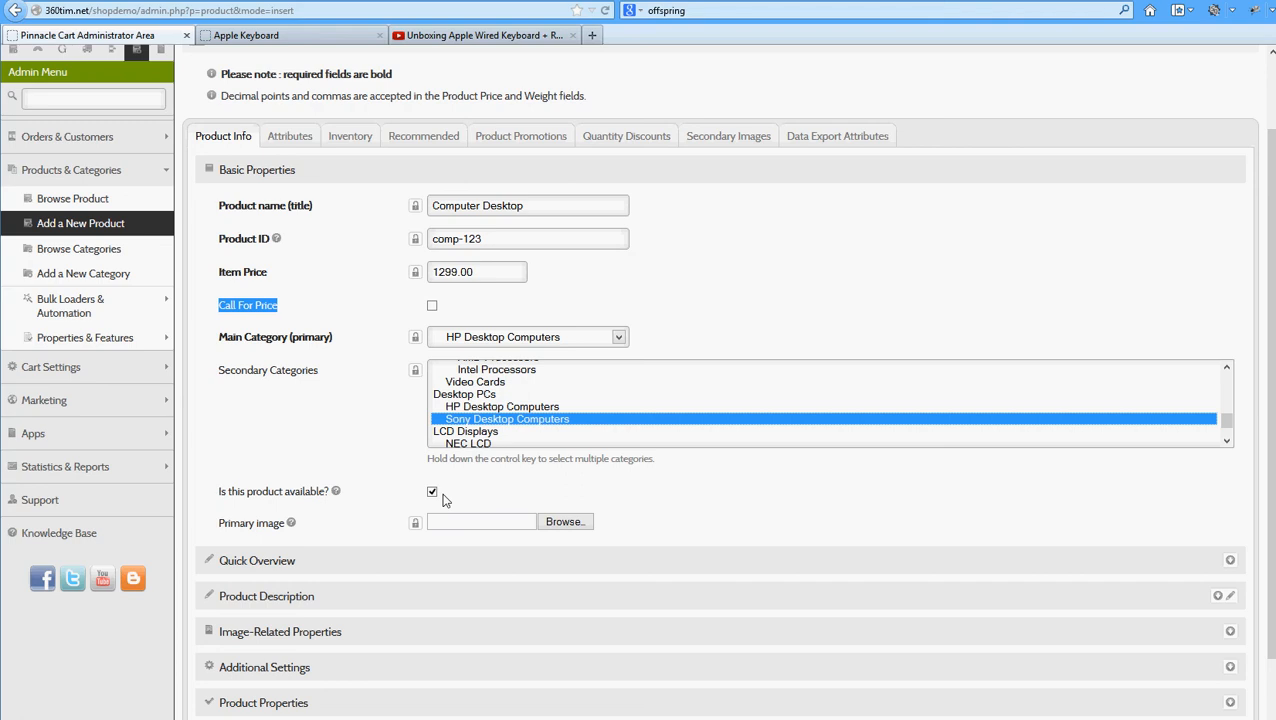
# Attach the black-desktop-computer JPEG as the product's primary image and expand the Quick Overview section.
pyautogui.click(562, 521)
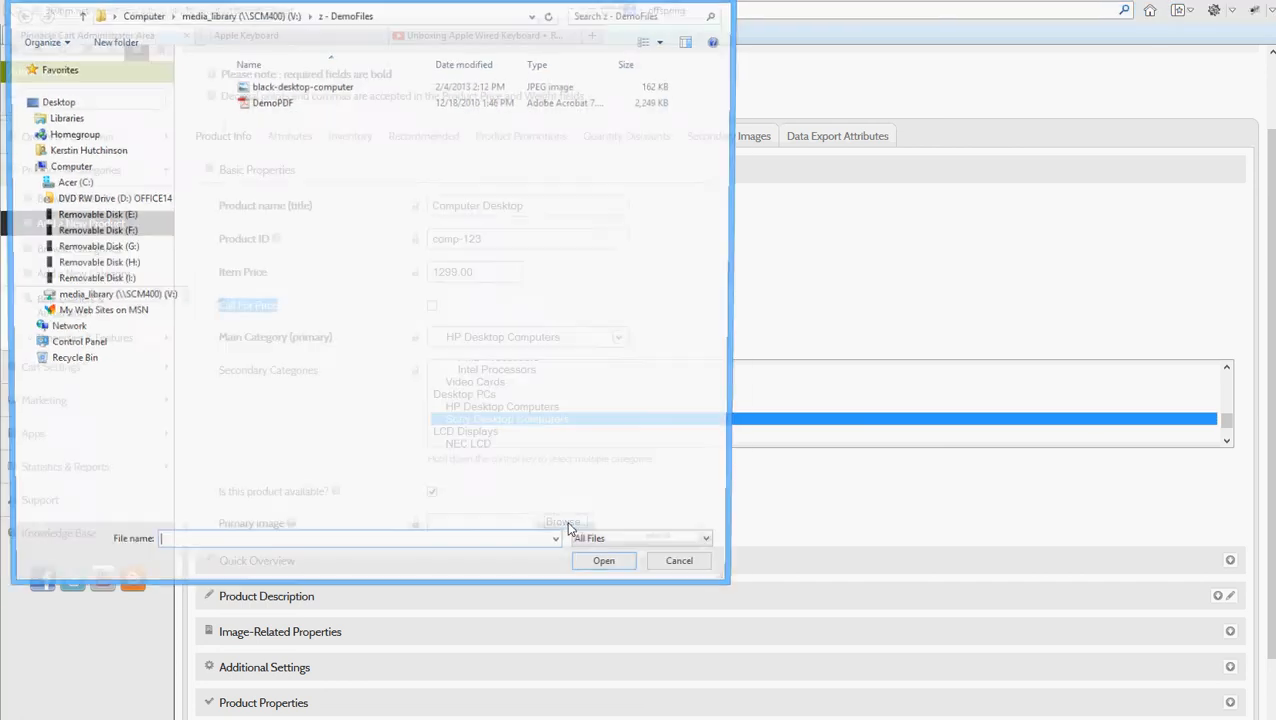
pyautogui.click(333, 88)
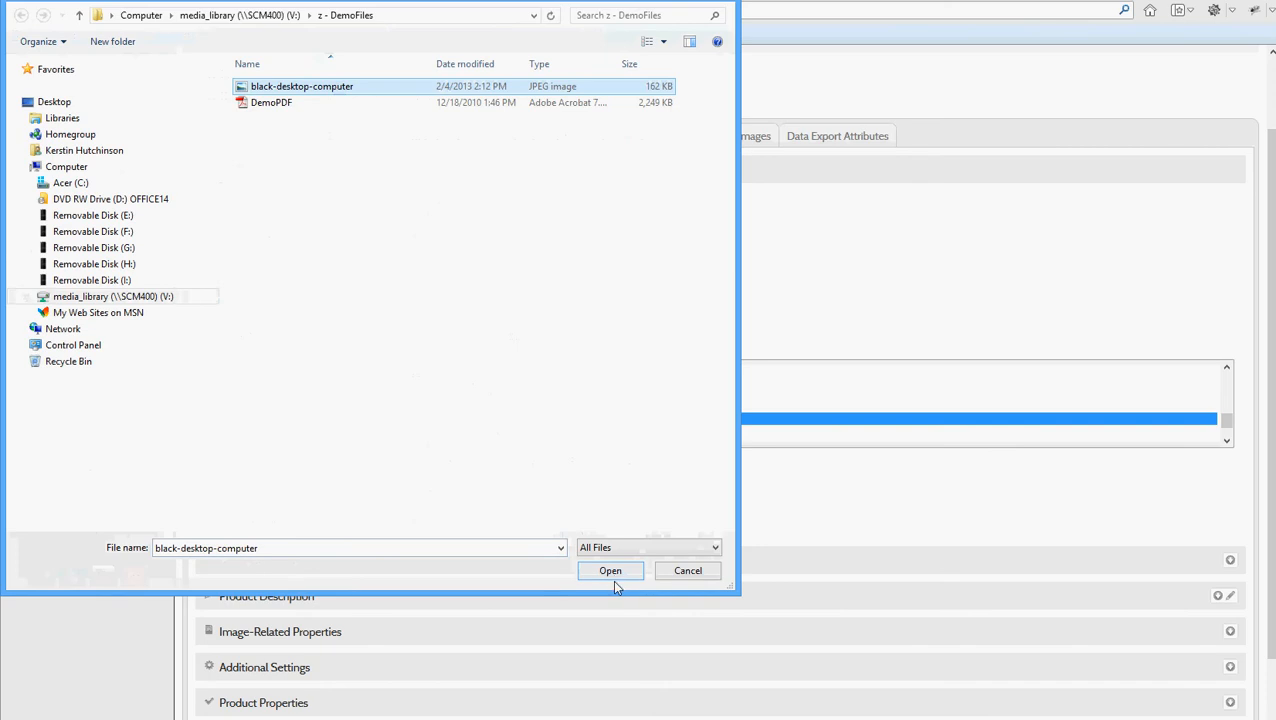
pyautogui.click(611, 575)
pyautogui.scroll(-2, 585, 601)
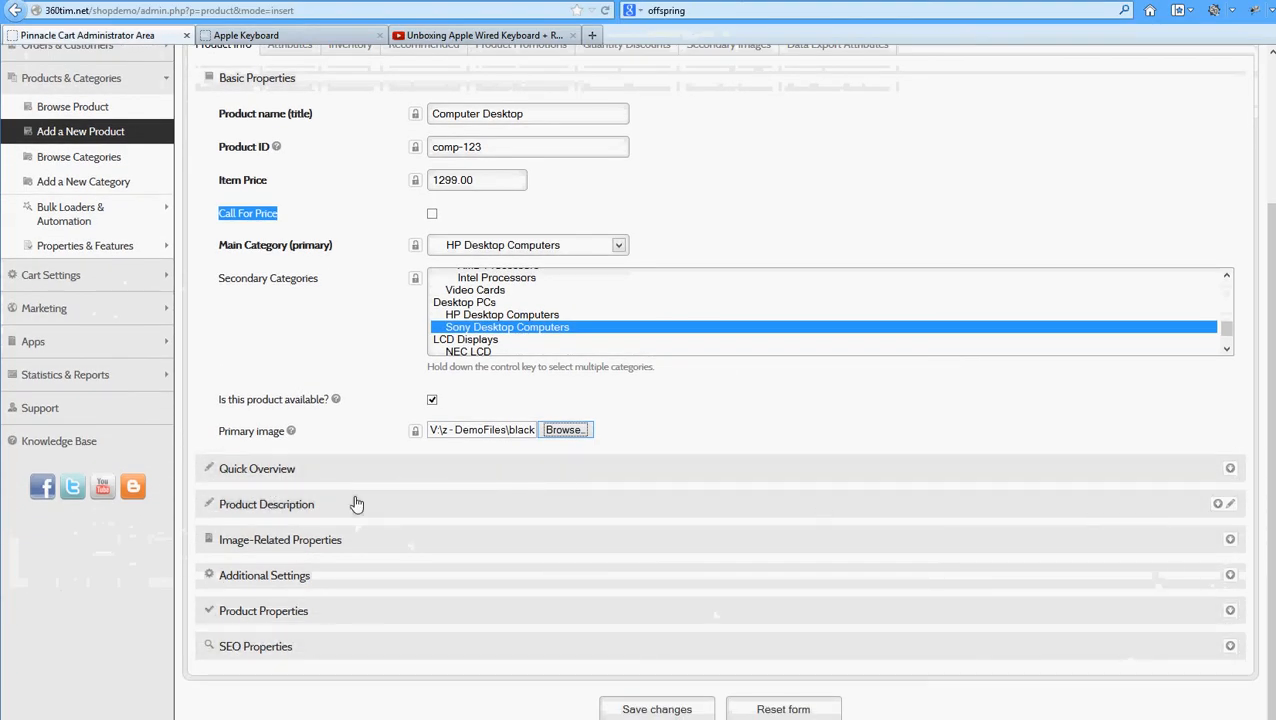
pyautogui.click(289, 470)
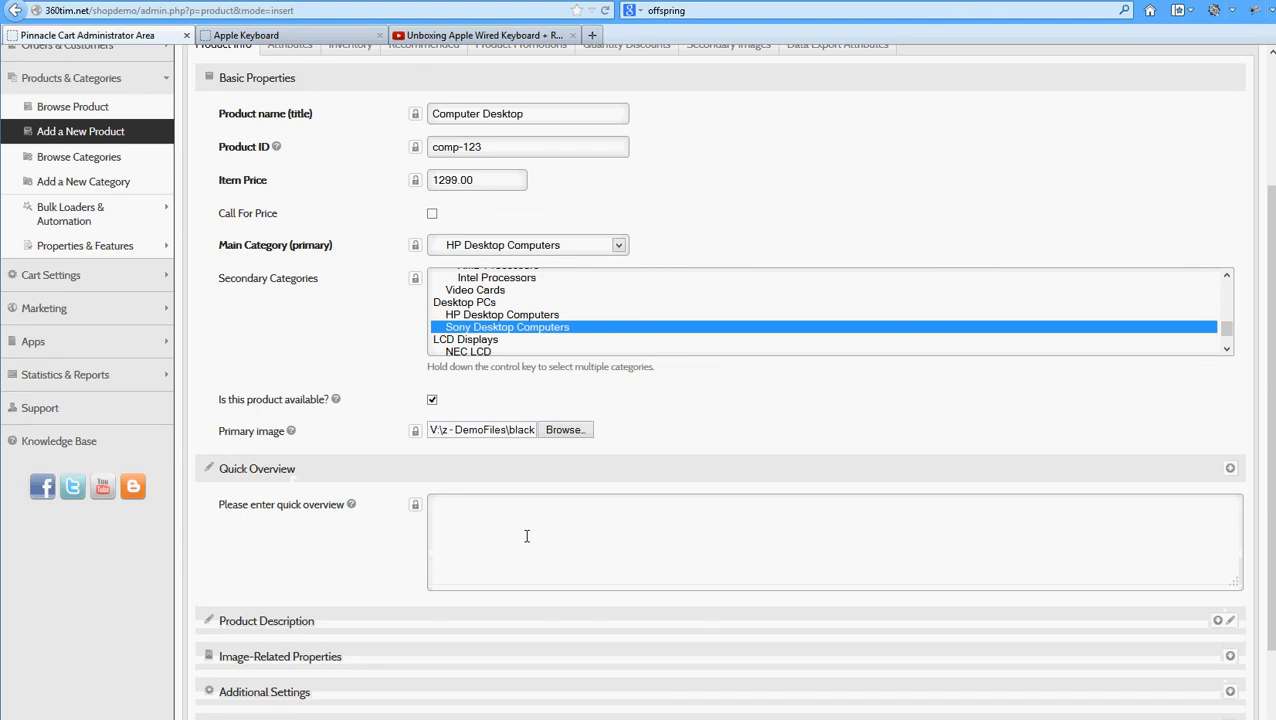
# Switch to the storefront and view the Notebooks / Laptops category in the two column box layout to examine the overview text under a product.
pyautogui.click(310, 38)
pyautogui.scroll(3, 660, 360)
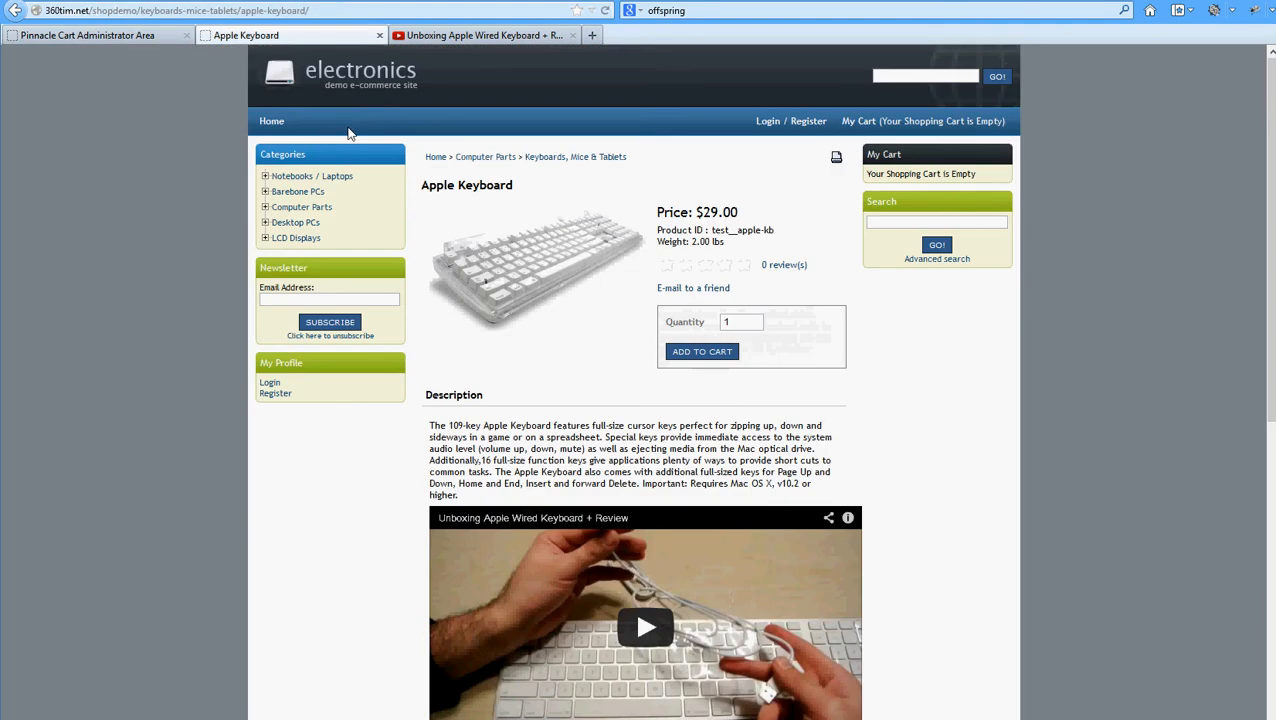
pyautogui.click(312, 176)
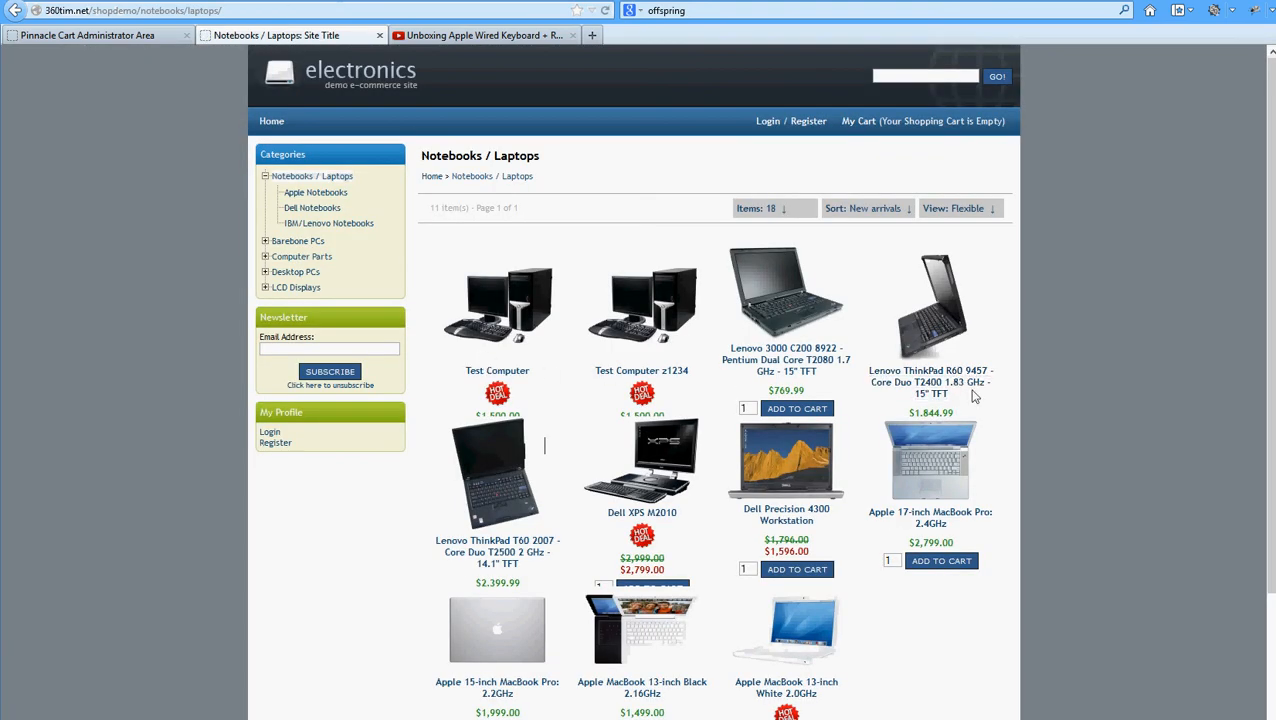
pyautogui.click(990, 210)
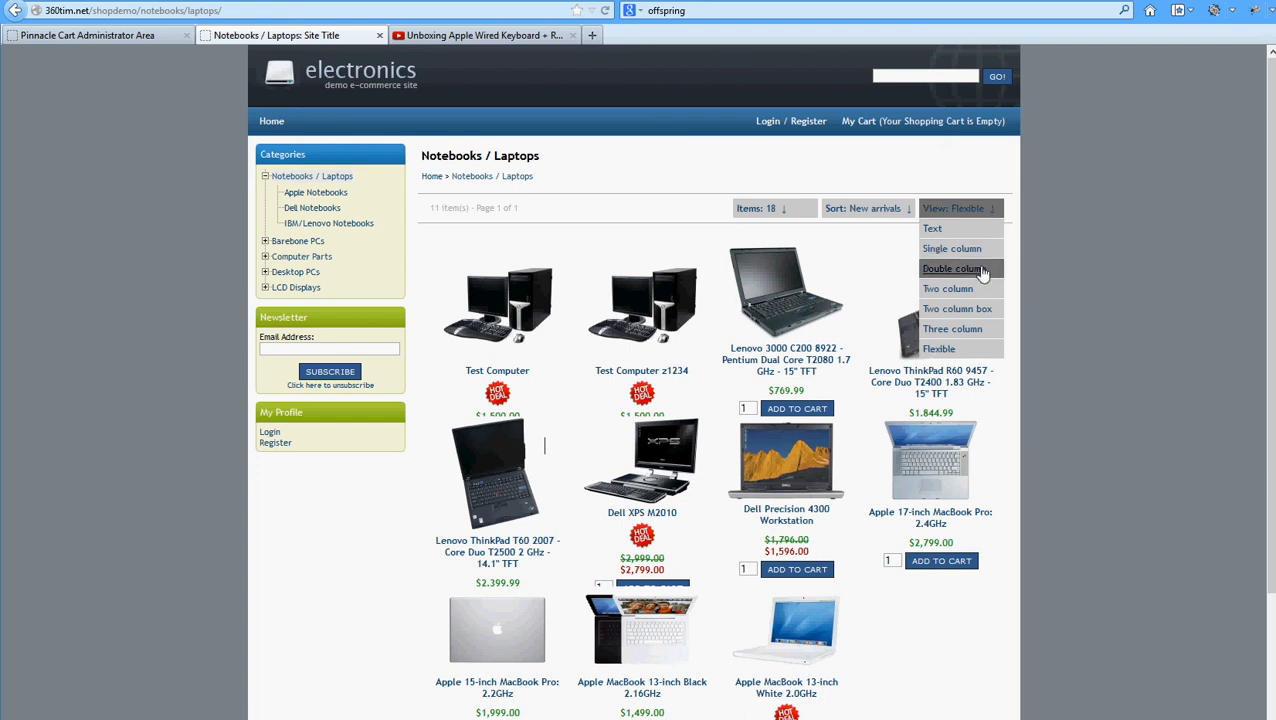
pyautogui.click(975, 318)
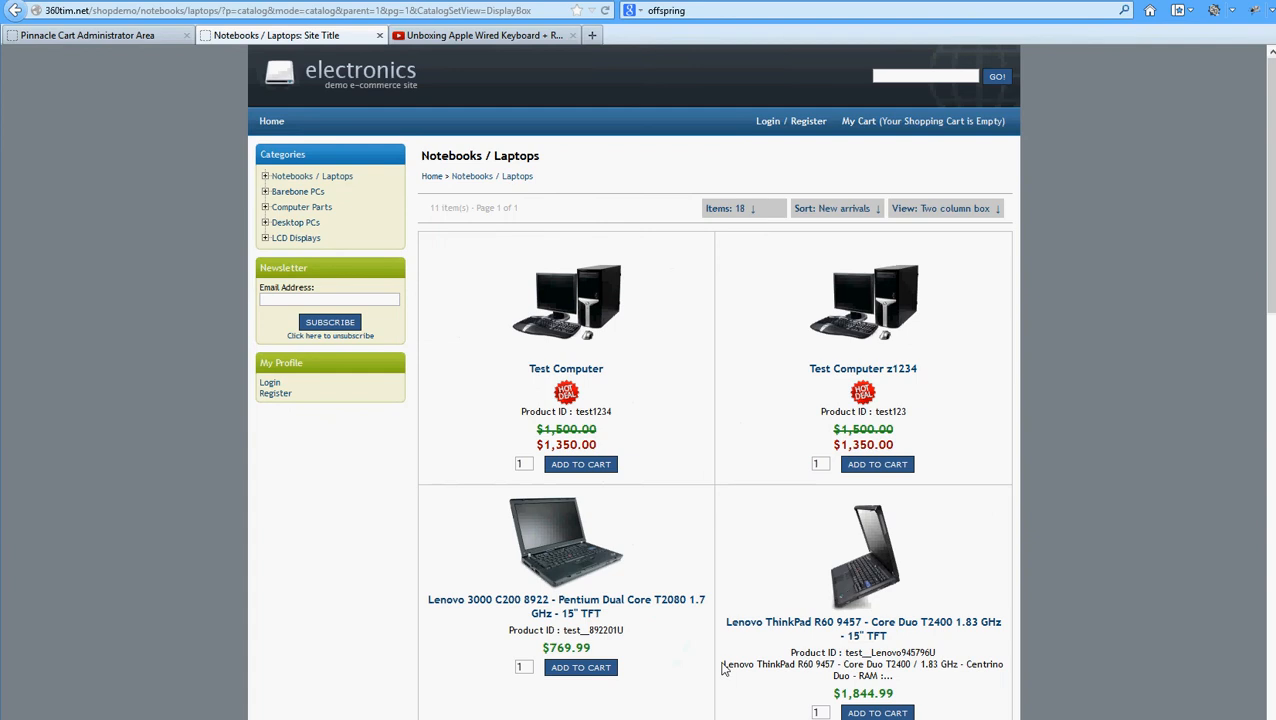
pyautogui.moveTo(779, 641); pyautogui.dragTo(966, 678)
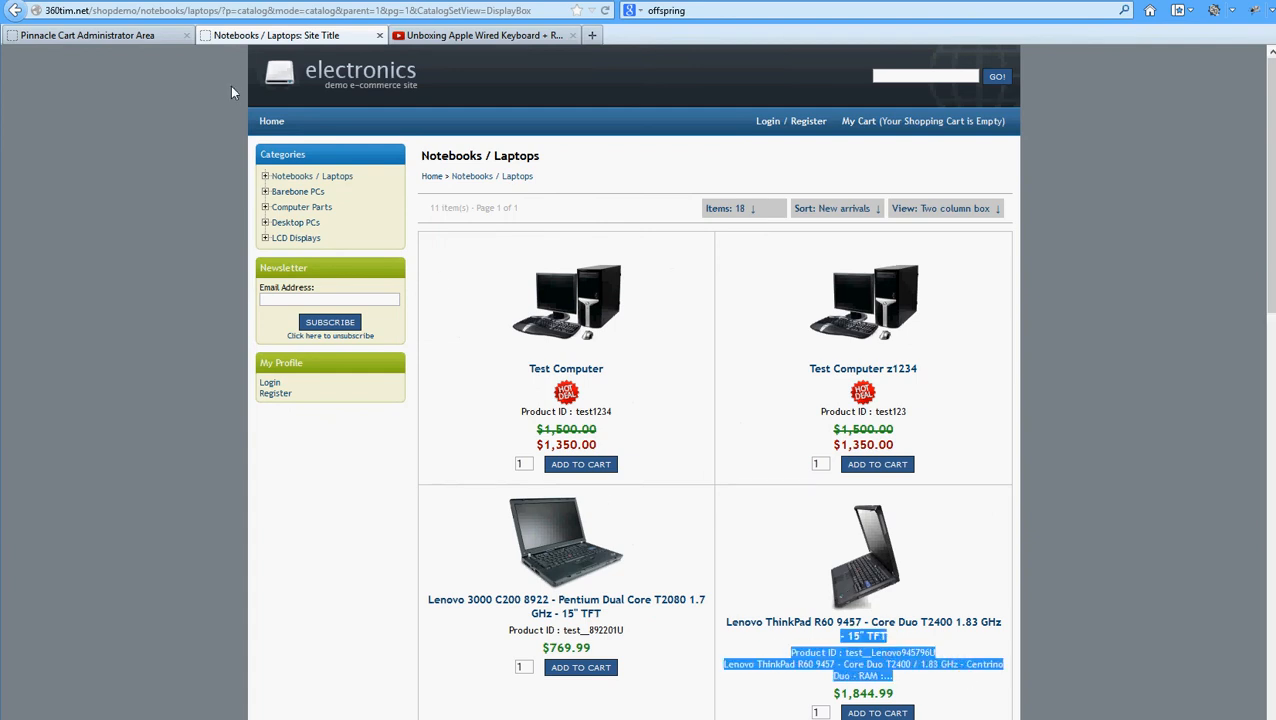
# Return to the new product form in the admin area and go to the quick overview field.
pyautogui.click(116, 34)
pyautogui.scroll(-2, 500, 530)
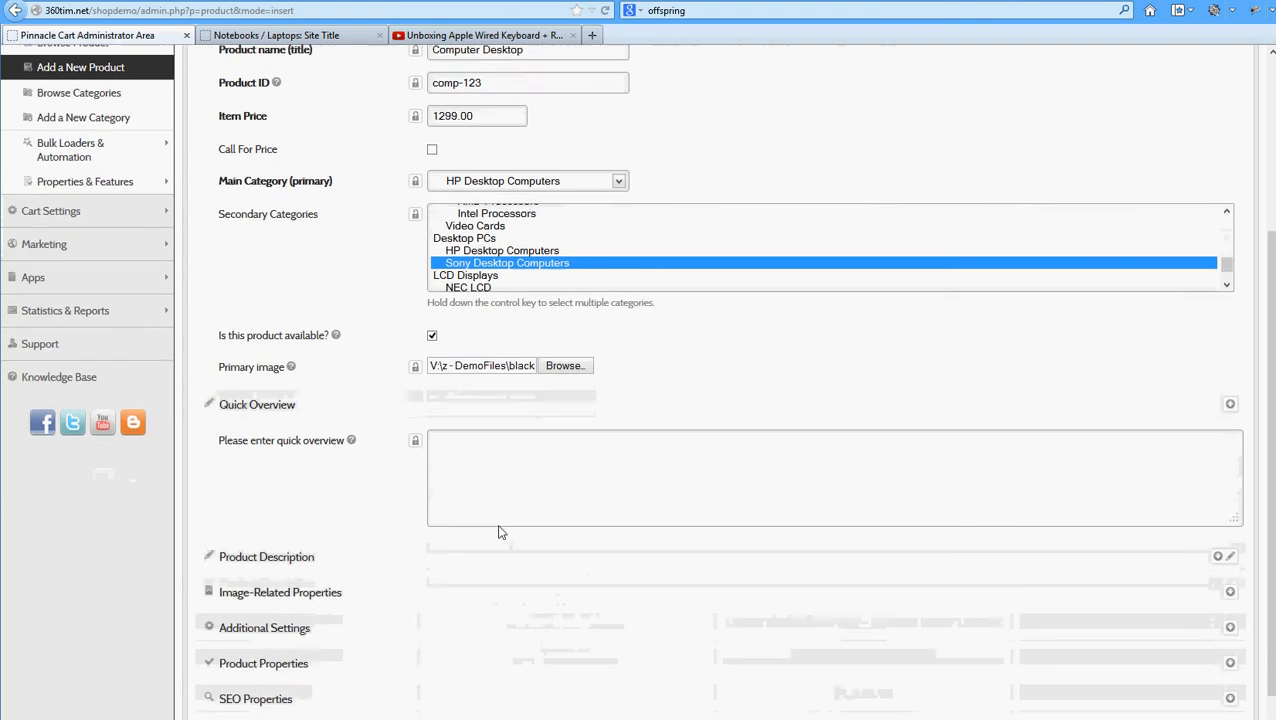
pyautogui.click(502, 430)
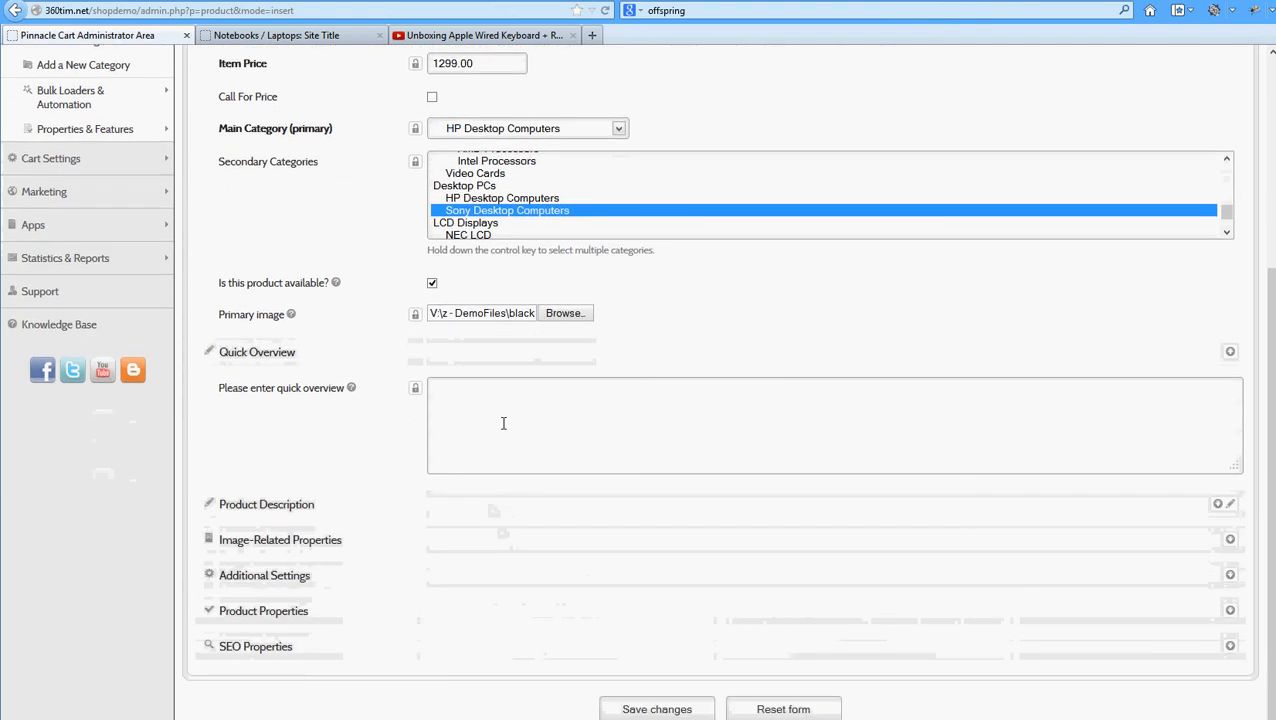
# Expand the Product Description section and turn on the rich-text editor for the description field.
pyautogui.click(316, 508)
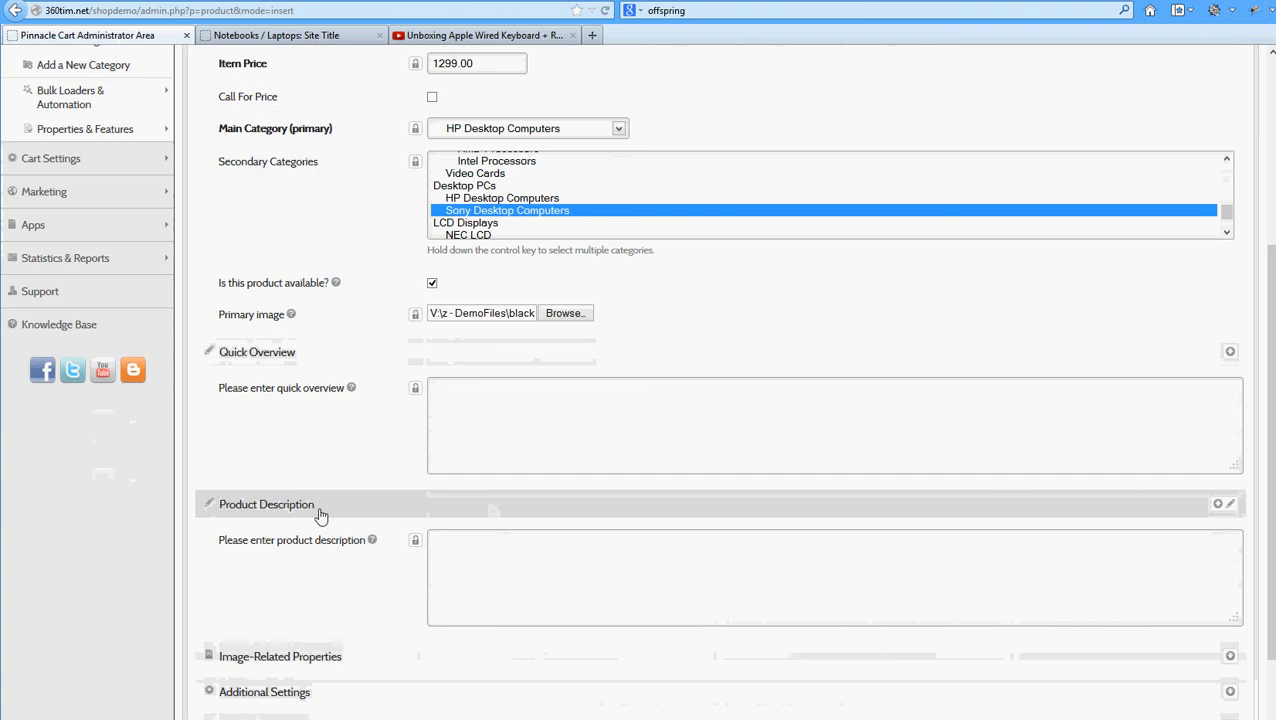
pyautogui.scroll(-2, 418, 525)
pyautogui.click(499, 474)
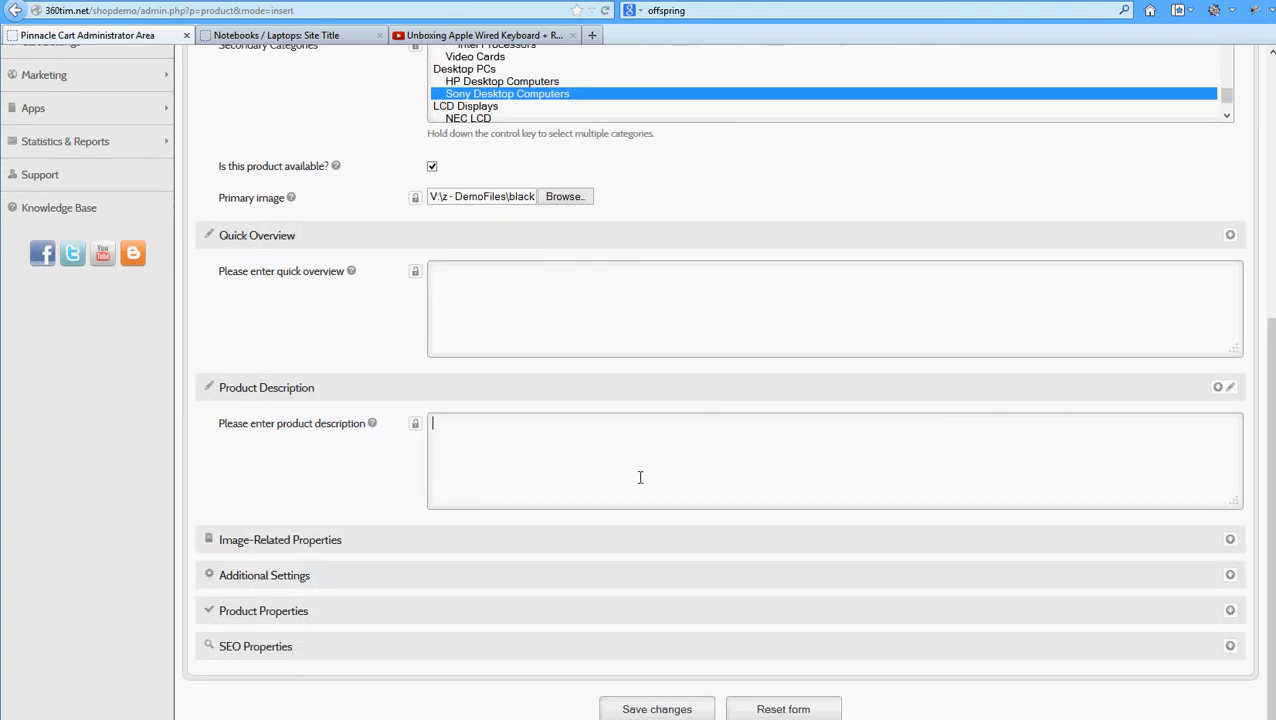
pyautogui.click(1230, 389)
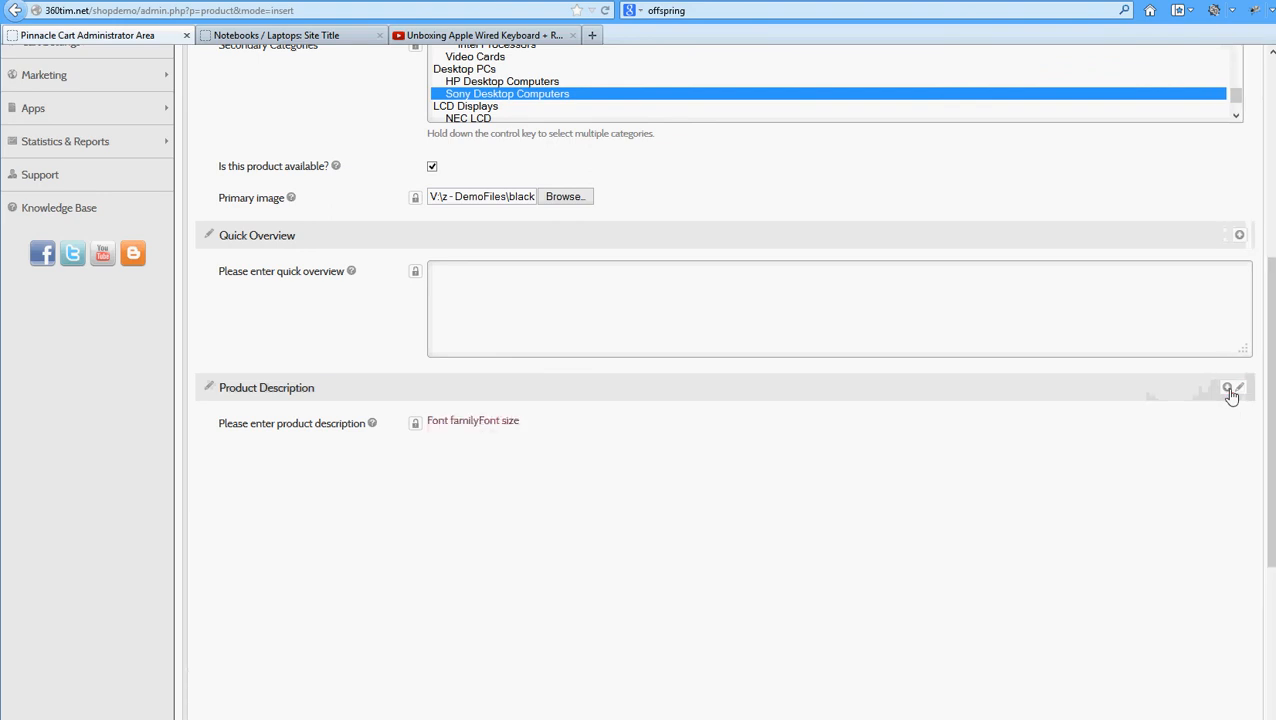
pyautogui.click(492, 518)
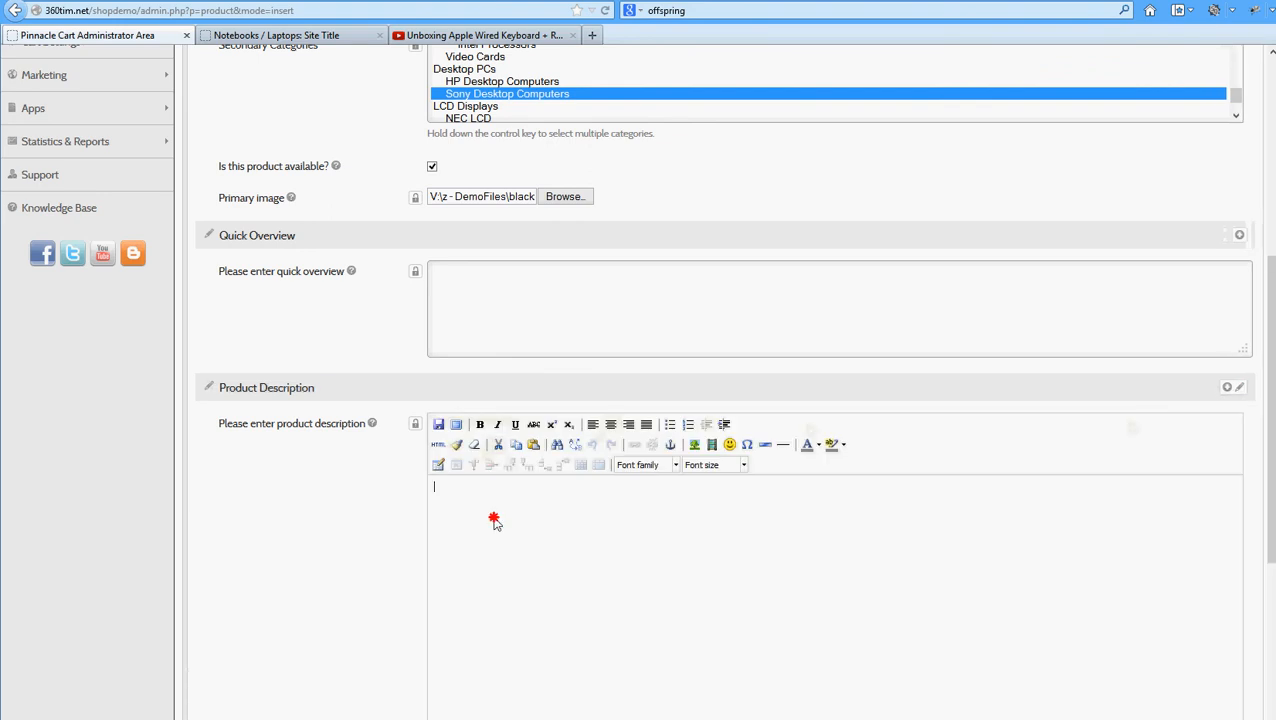
pyautogui.click(533, 563)
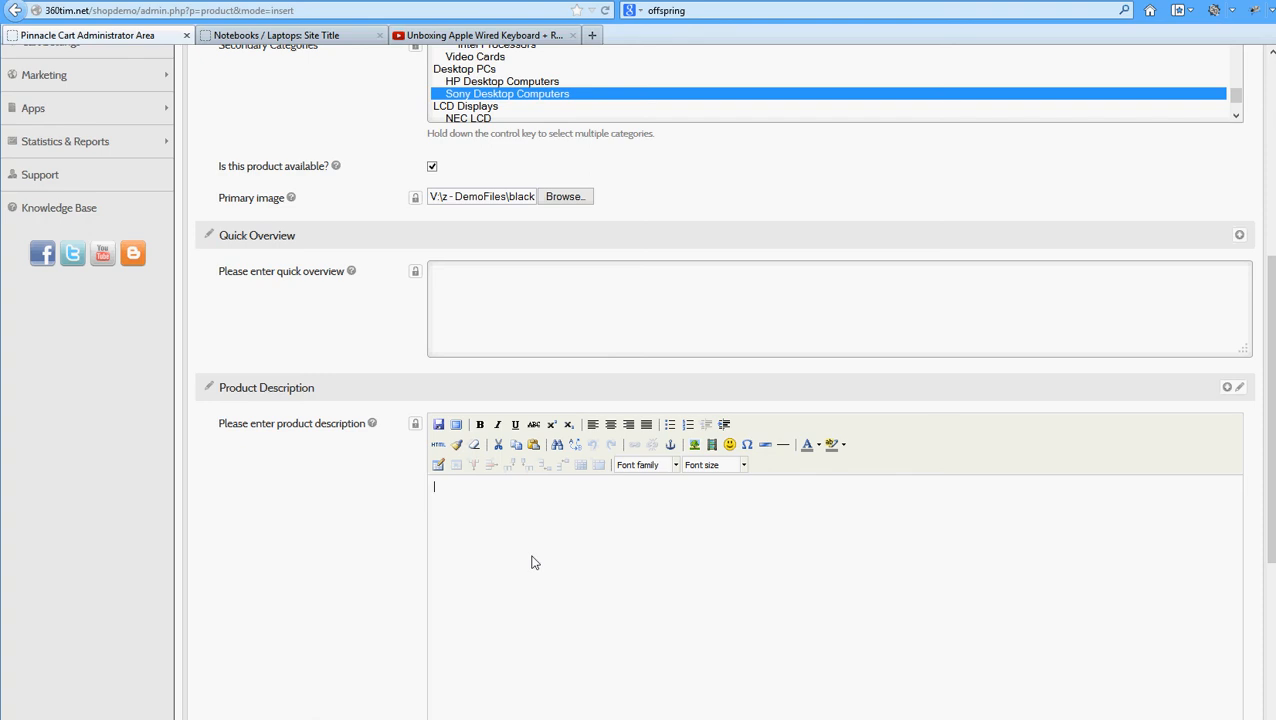
# Expand the Image-Related Properties section and review the available image zooming options.
pyautogui.scroll(-3, 541, 567)
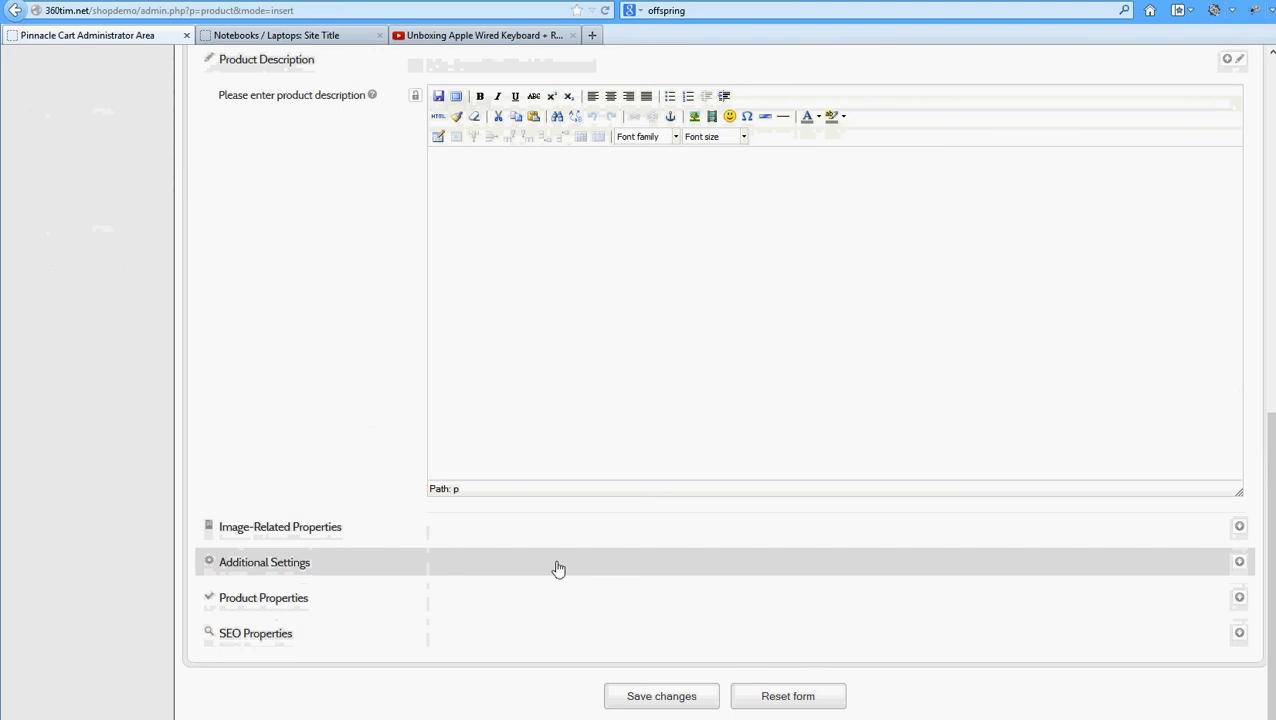
pyautogui.click(340, 527)
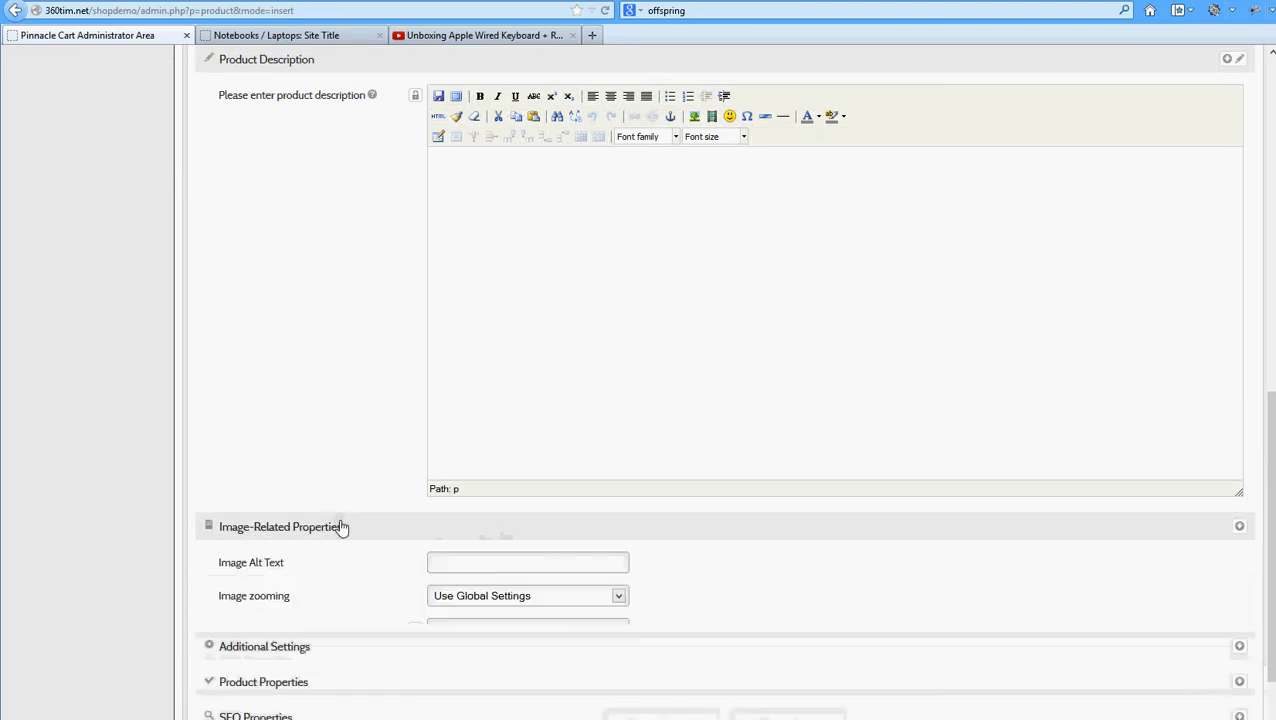
pyautogui.scroll(-1, 340, 527)
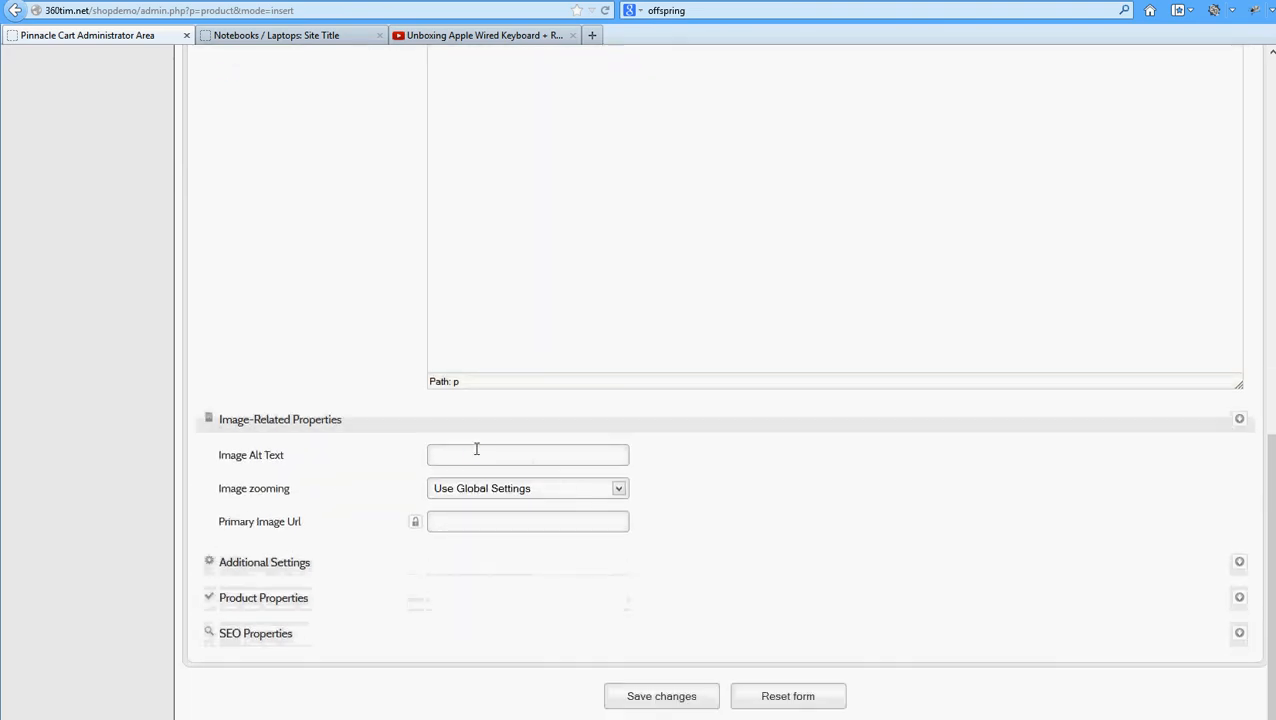
pyautogui.click(476, 451)
pyautogui.click(492, 489)
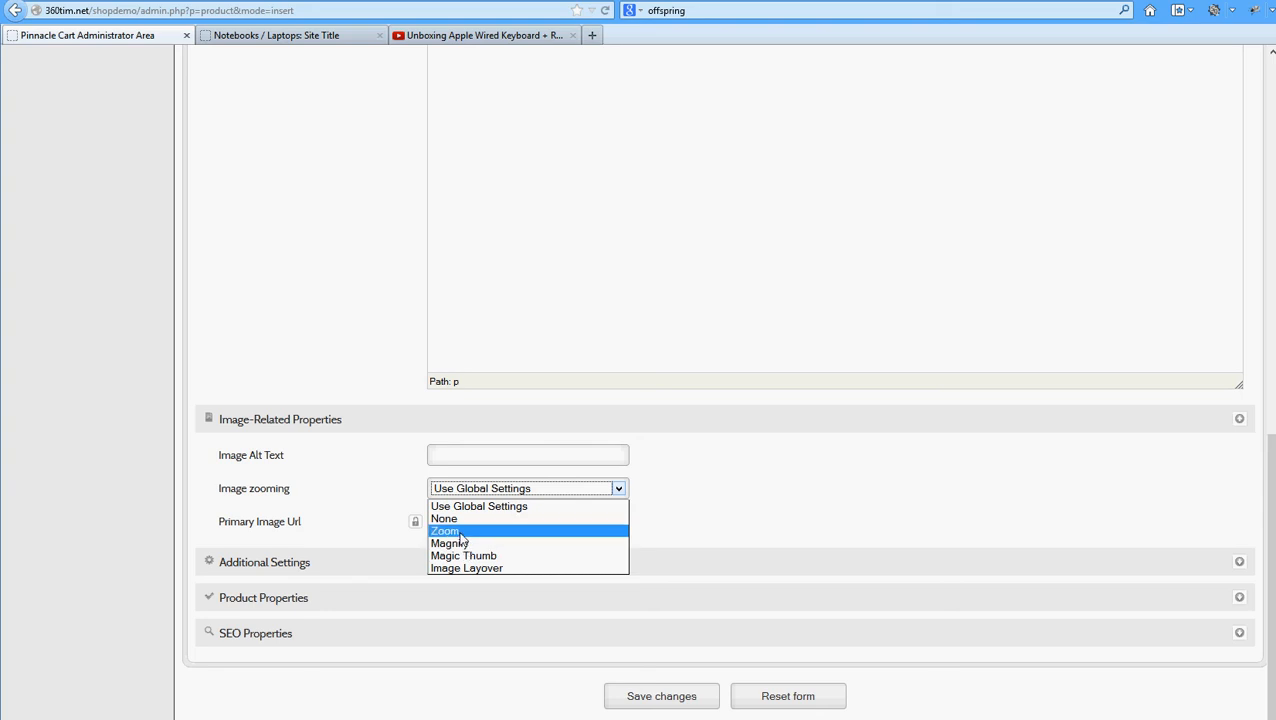
pyautogui.click(755, 487)
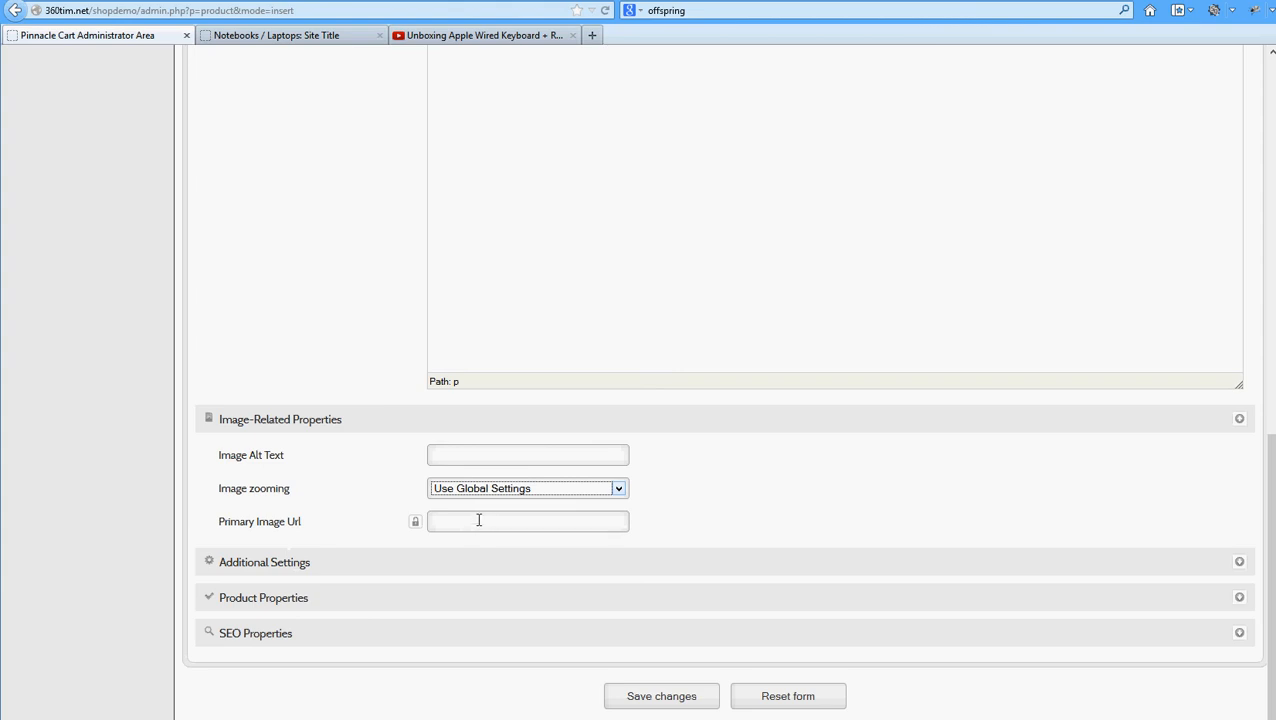
# Expand the Additional Settings section and review the SKU, UPC, trade item number, manufacturer number and priority fields.
pyautogui.click(303, 564)
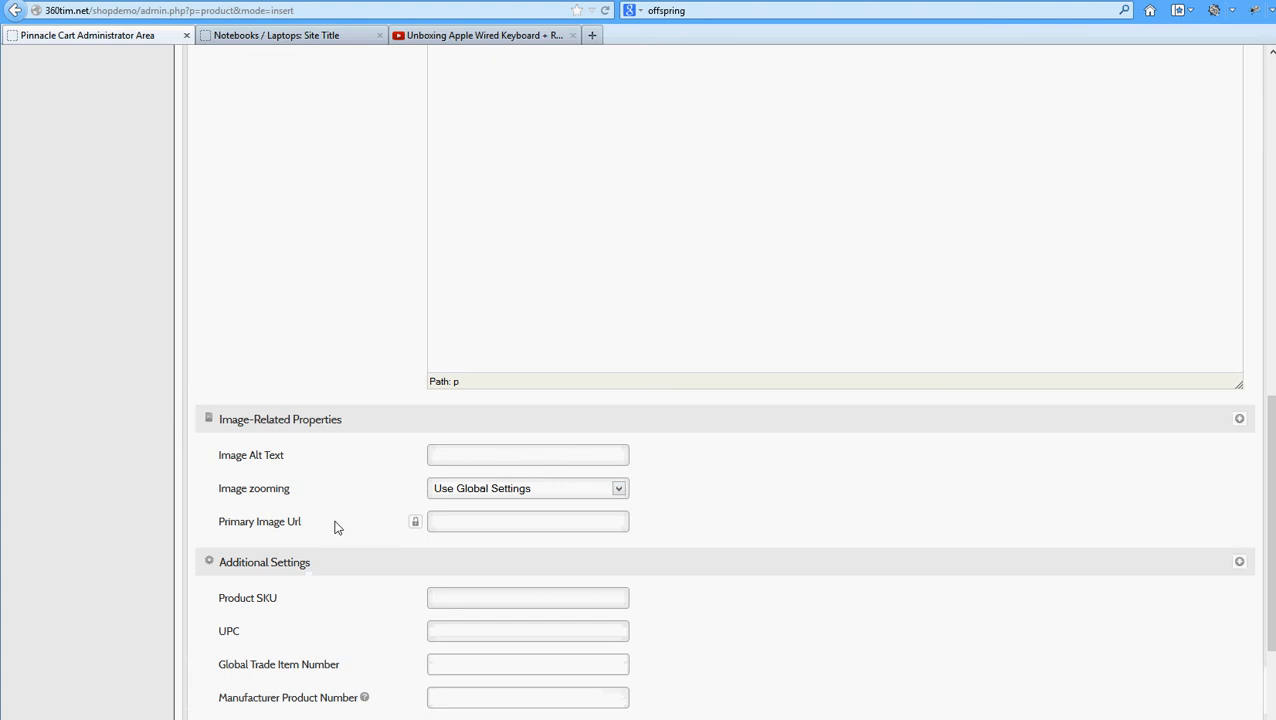
pyautogui.scroll(-3, 335, 527)
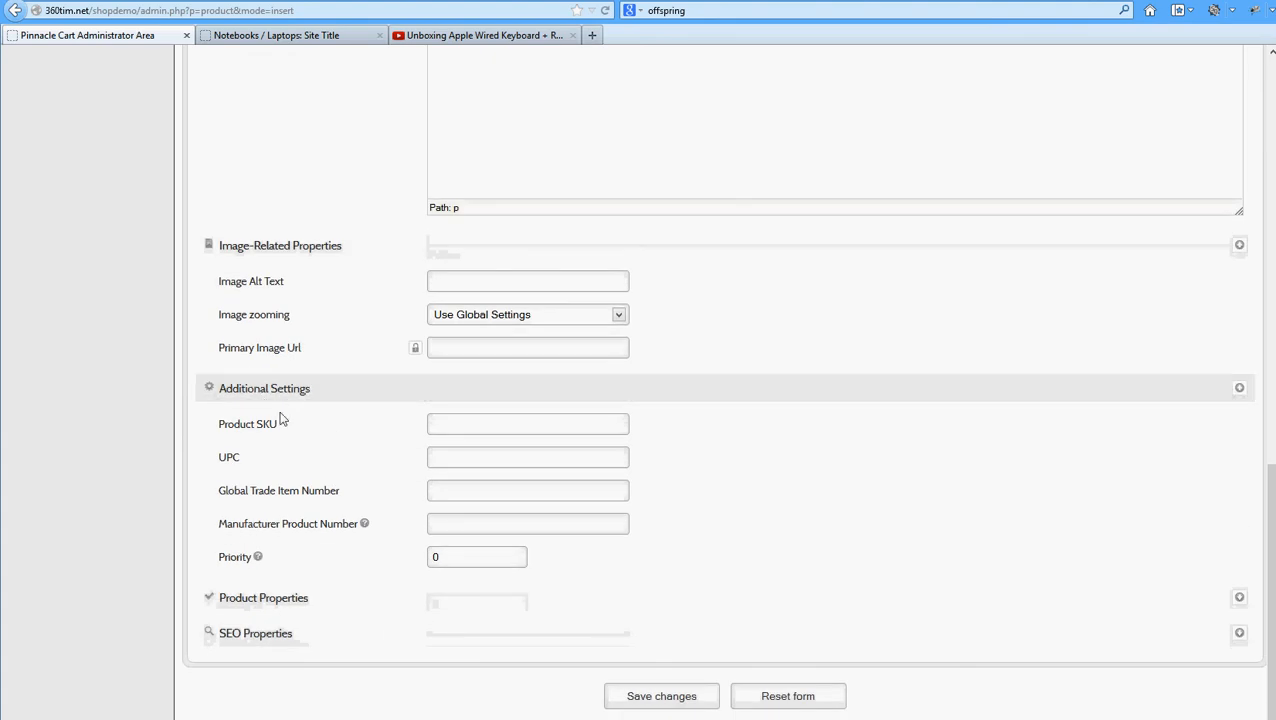
pyautogui.click(435, 426)
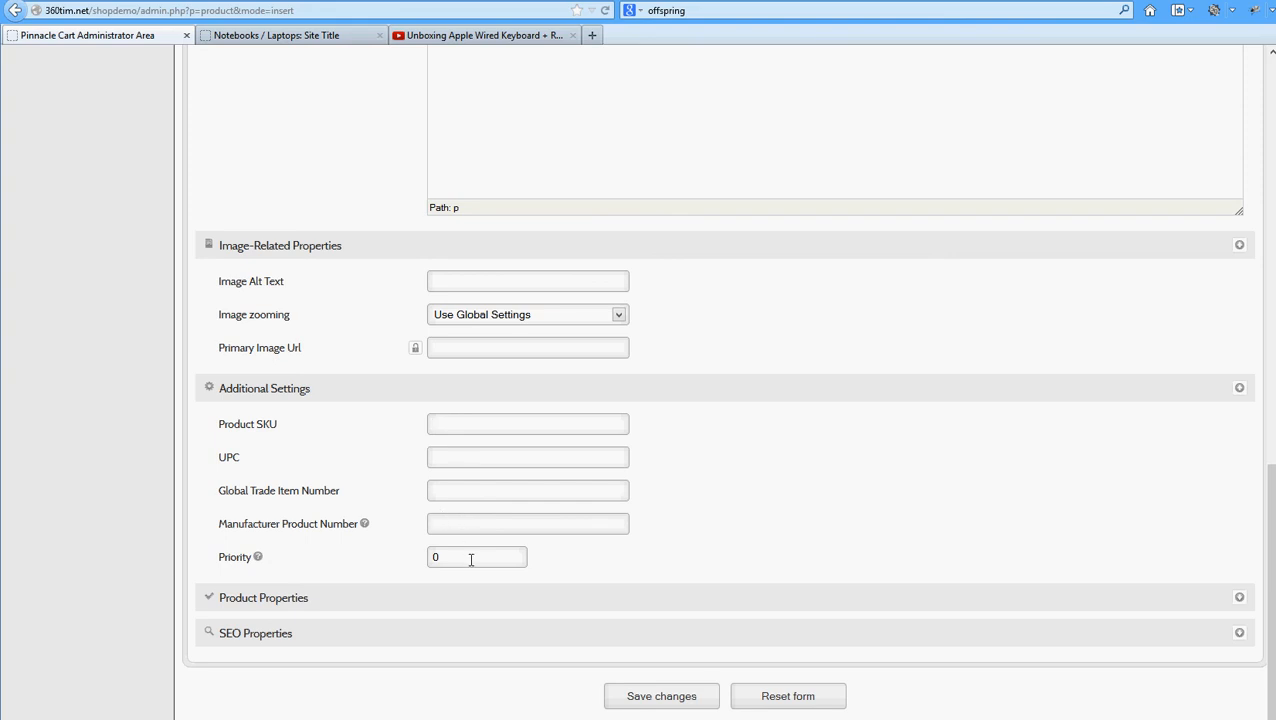
# Expand the Product Properties section and select the existing value in the Cost field.
pyautogui.click(314, 601)
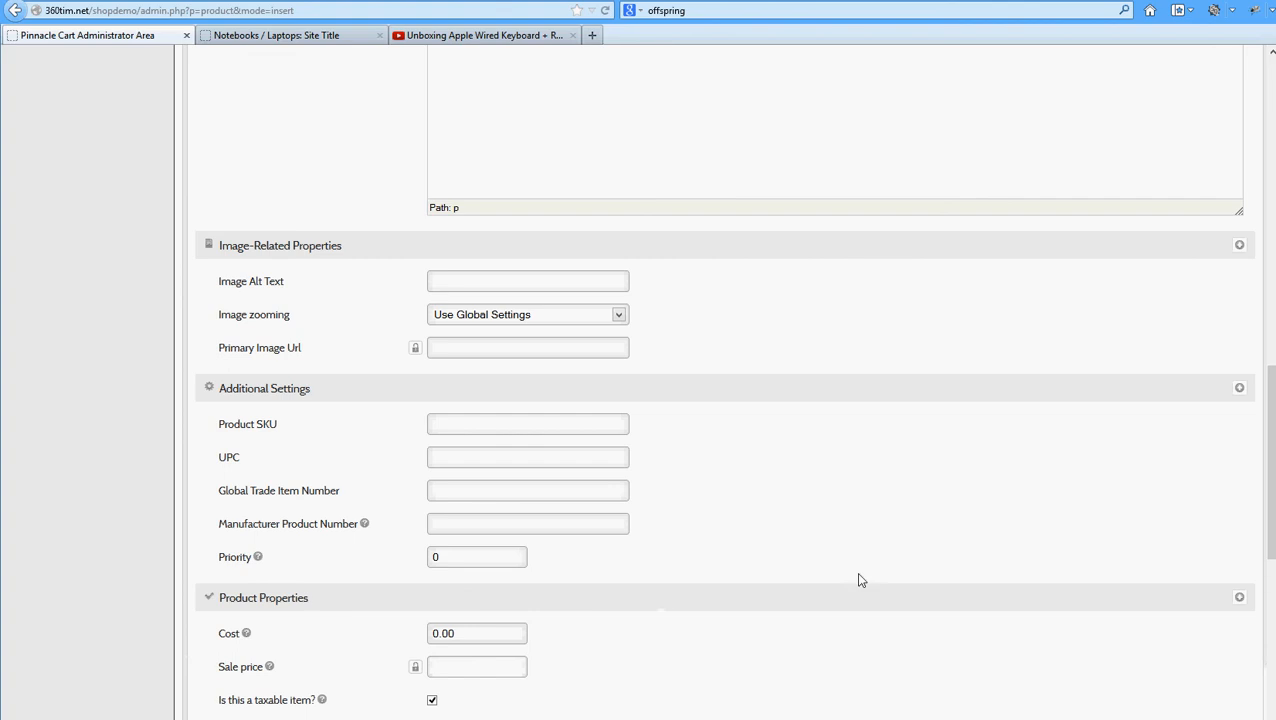
pyautogui.scroll(-4, 858, 579)
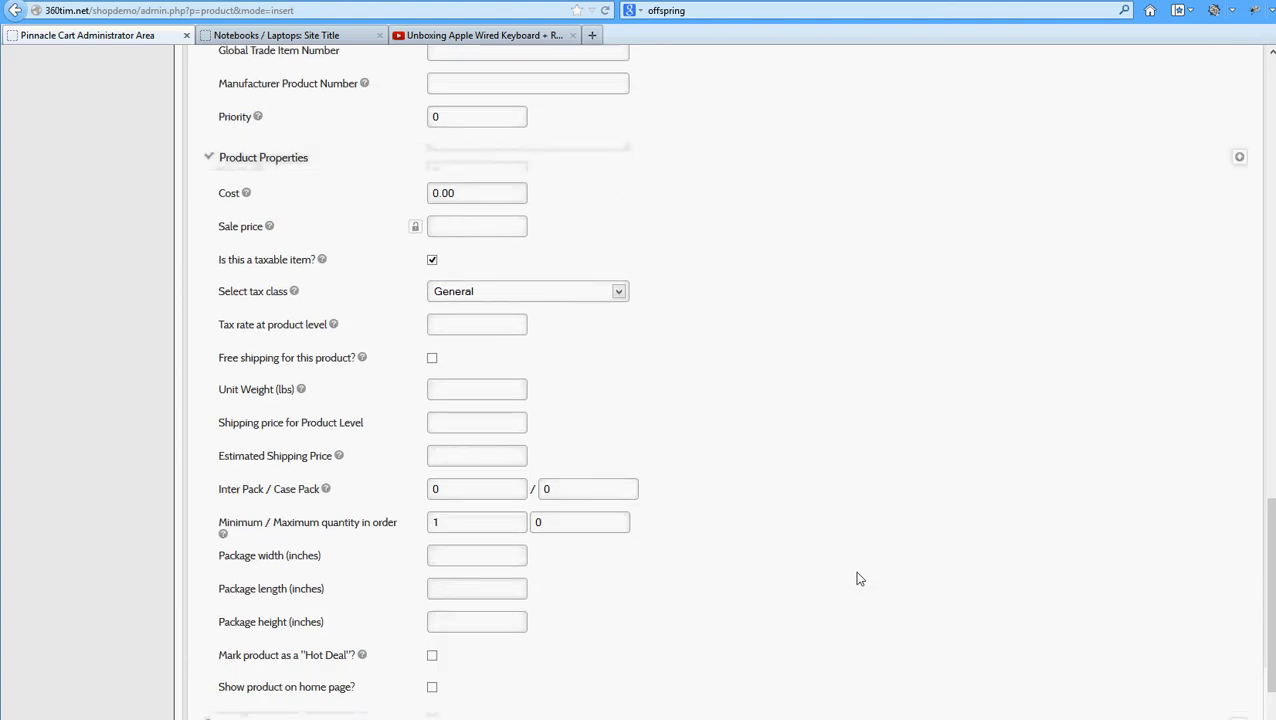
pyautogui.click(469, 193)
pyautogui.moveTo(469, 193); pyautogui.dragTo(390, 199)
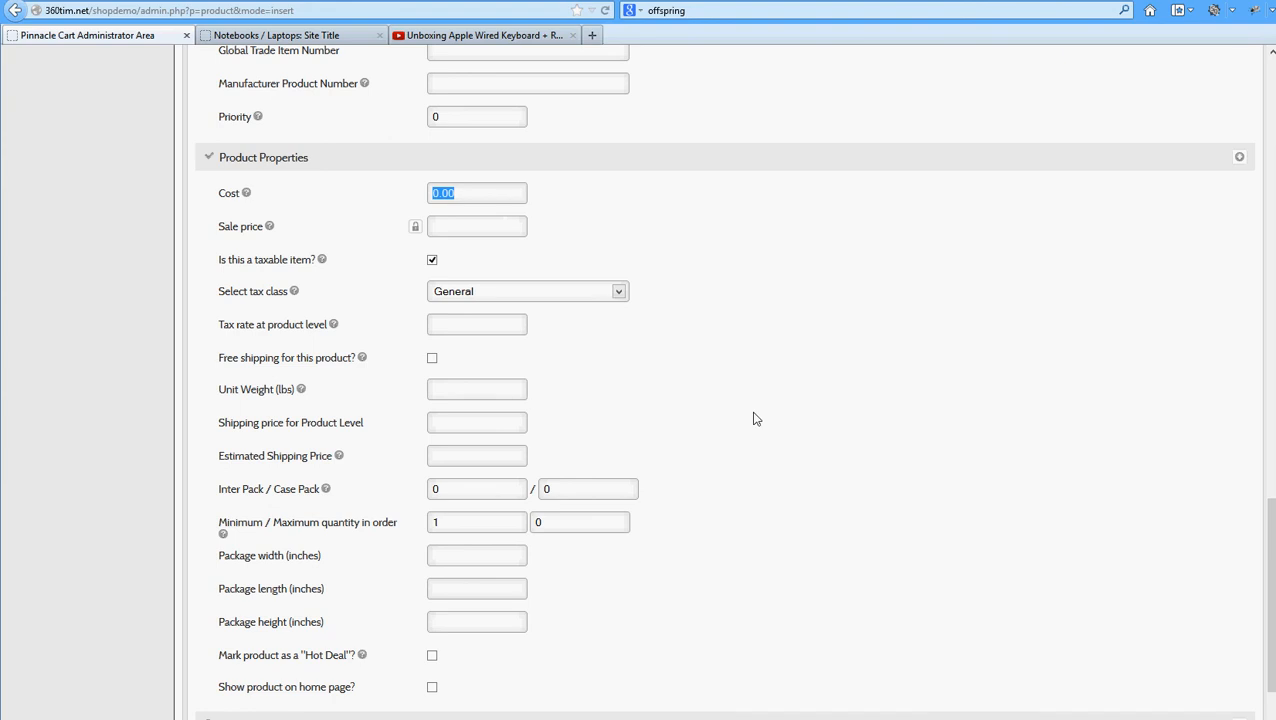
# Go to the Sale price field and check on the storefront how a discounted product displays, returning to the product form.
pyautogui.click(438, 229)
pyautogui.click(296, 36)
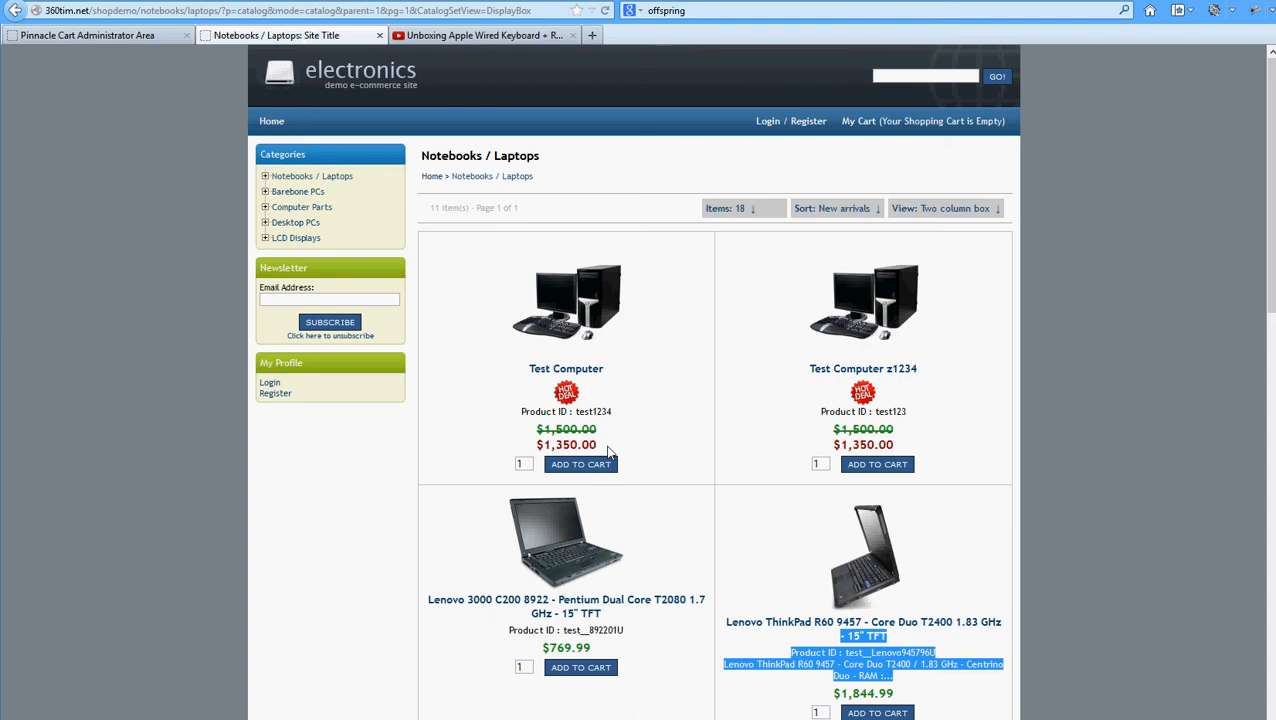
pyautogui.click(120, 37)
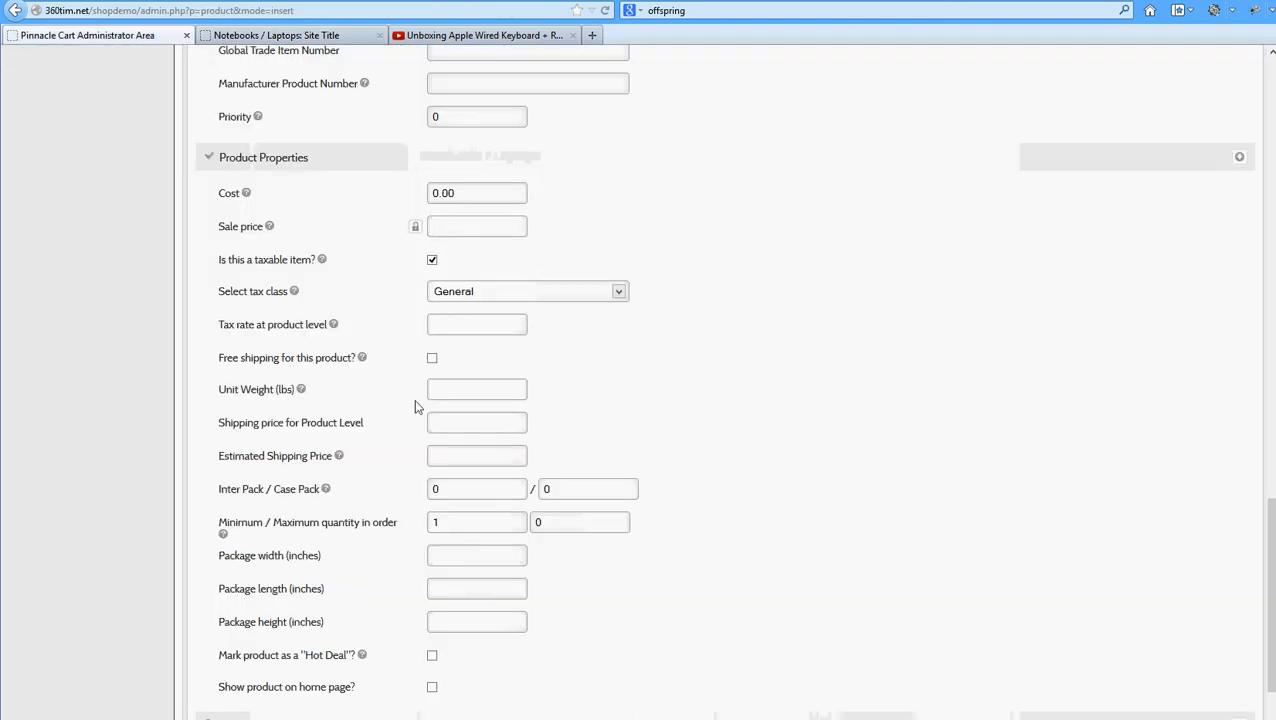
# Review the tax class options and try the free shipping option on the product, leaving it turned off.
pyautogui.click(489, 293)
pyautogui.click(489, 294)
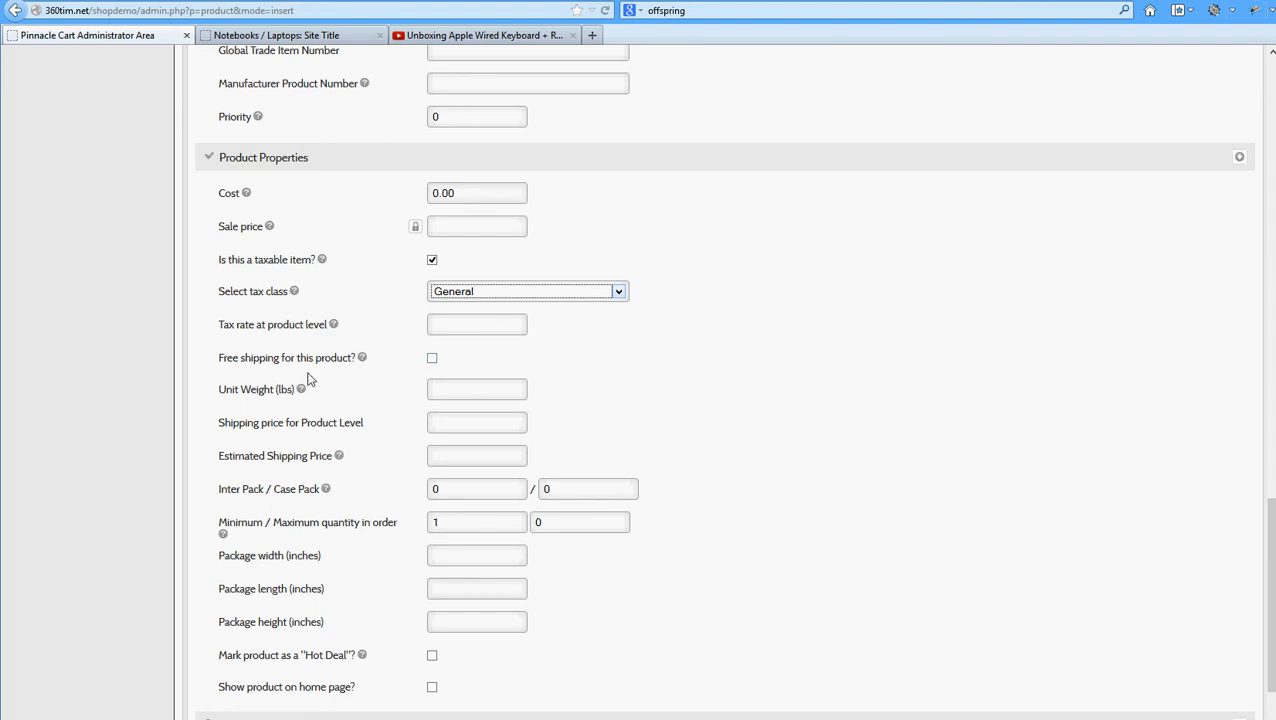
pyautogui.moveTo(363, 360)
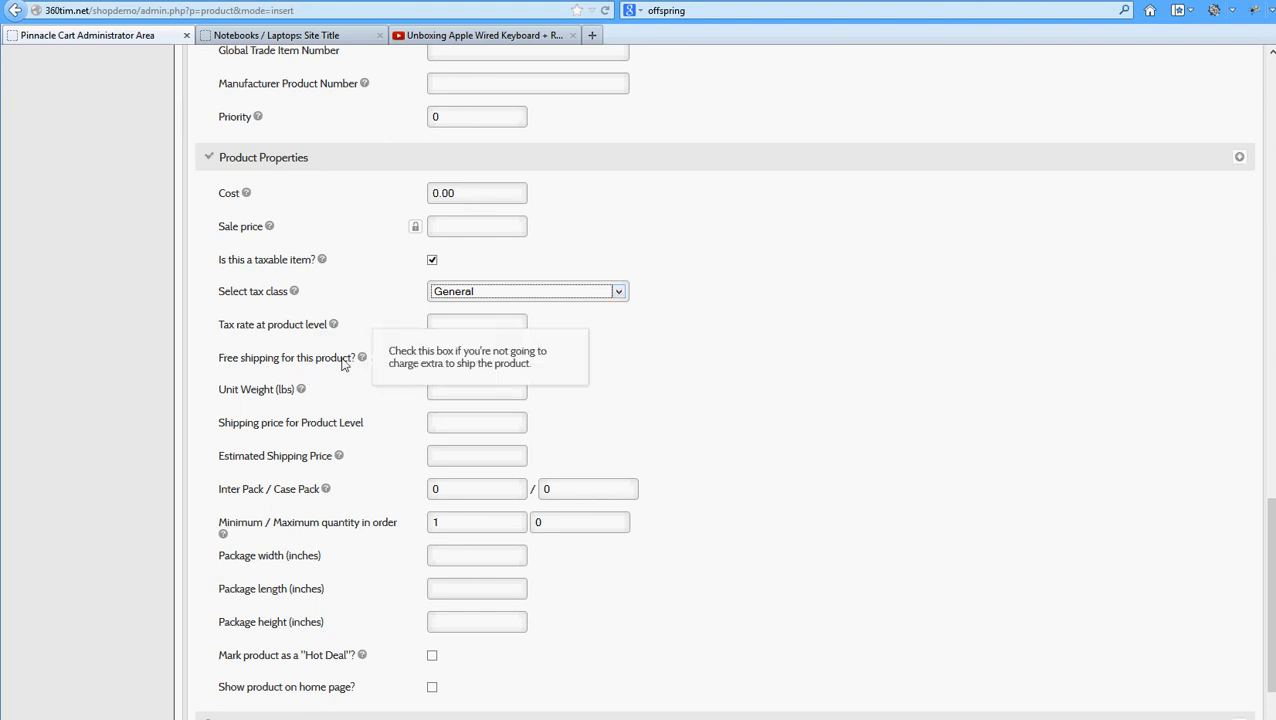
pyautogui.click(433, 359)
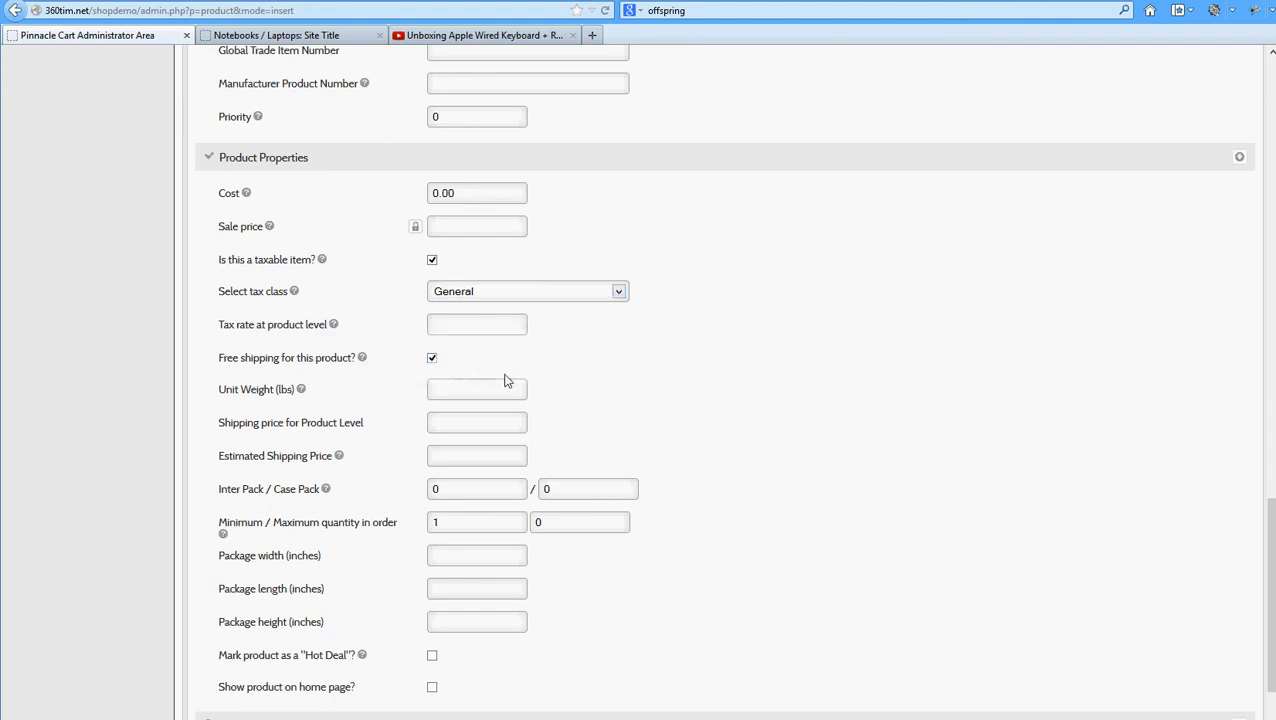
pyautogui.click(432, 360)
# Set the unit weight to 10.00 lbs and review the product-level shipping price and Inter Pack / Case Pack fields.
pyautogui.click(471, 390)
pyautogui.write('10.00')
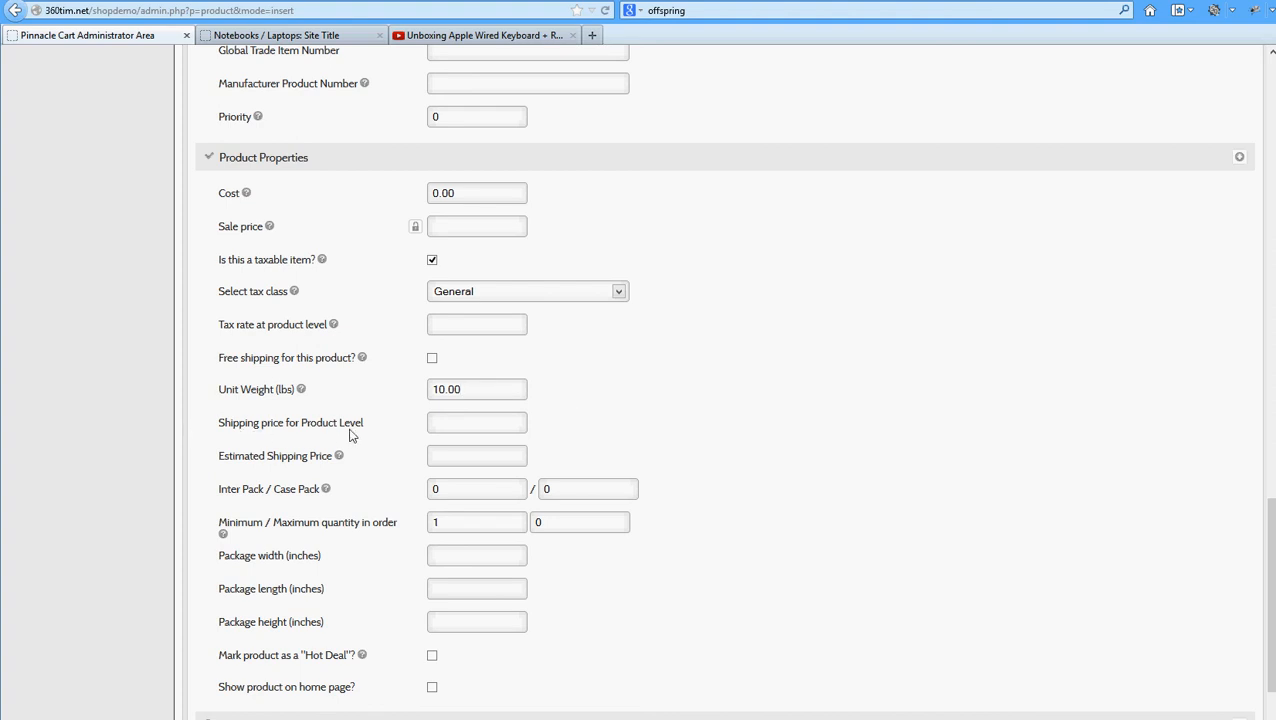
pyautogui.click(436, 424)
pyautogui.moveTo(218, 490); pyautogui.dragTo(323, 499)
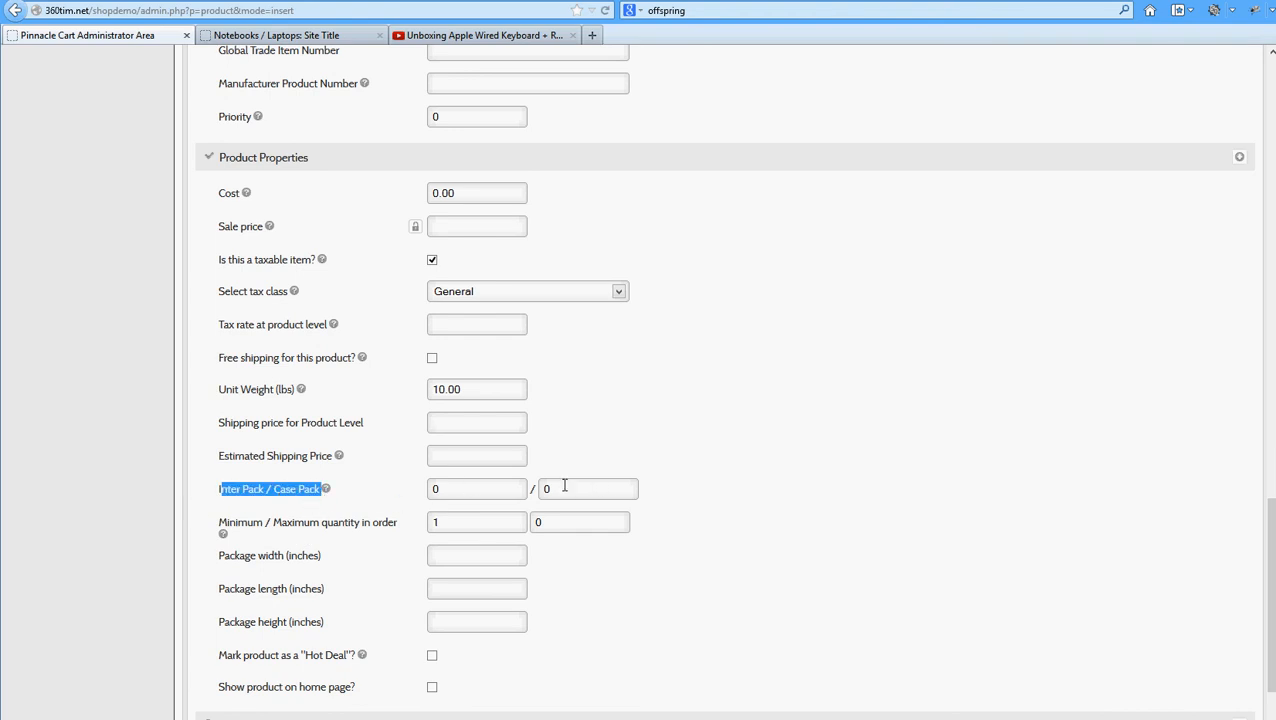
# Set the minimum quantity in order to 10.
pyautogui.click(320, 527)
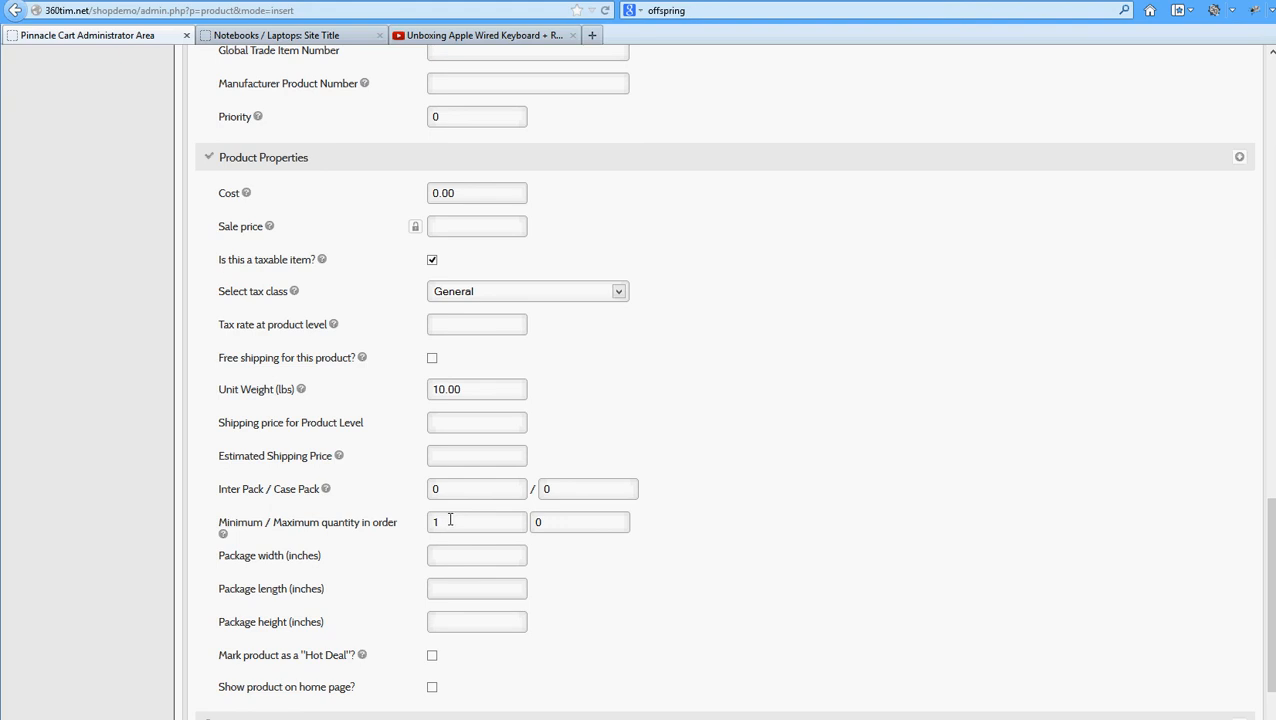
pyautogui.click(449, 522)
pyautogui.scroll(-3, 584, 640)
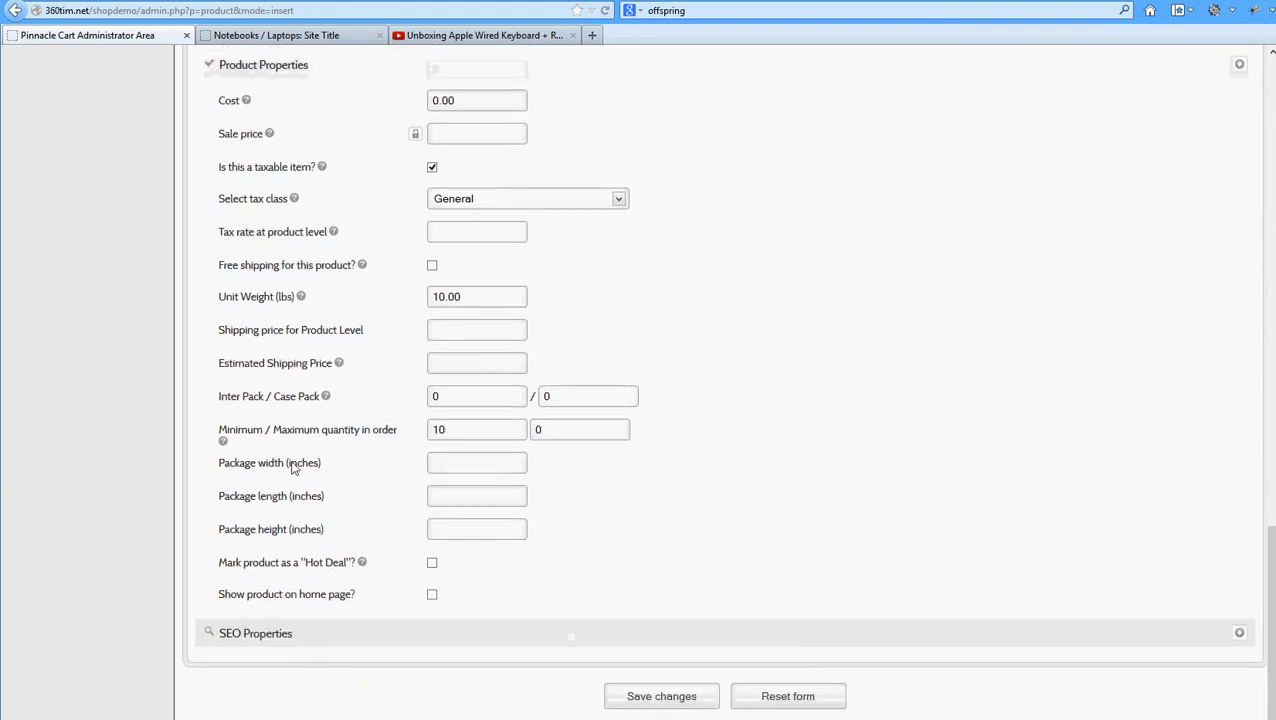
# Review the package dimension fields and examine the Hot Deal badge on the storefront, returning to the product form.
pyautogui.click(446, 461)
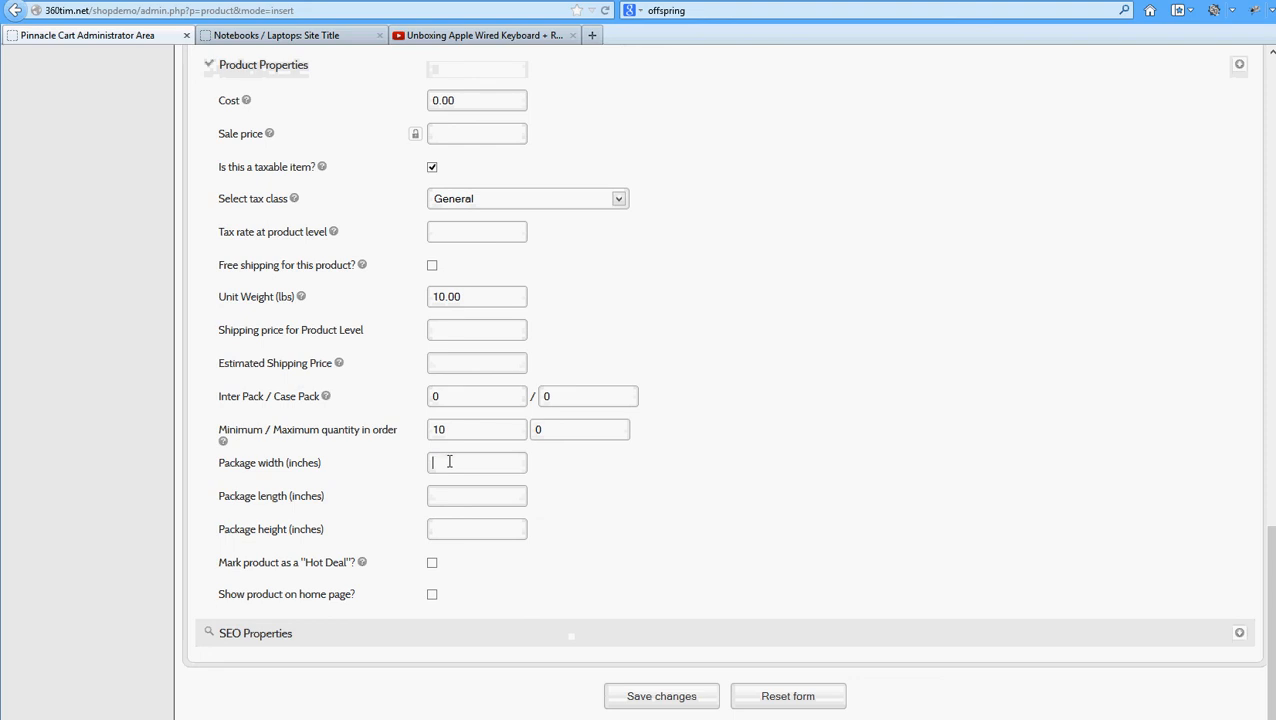
pyautogui.click(462, 524)
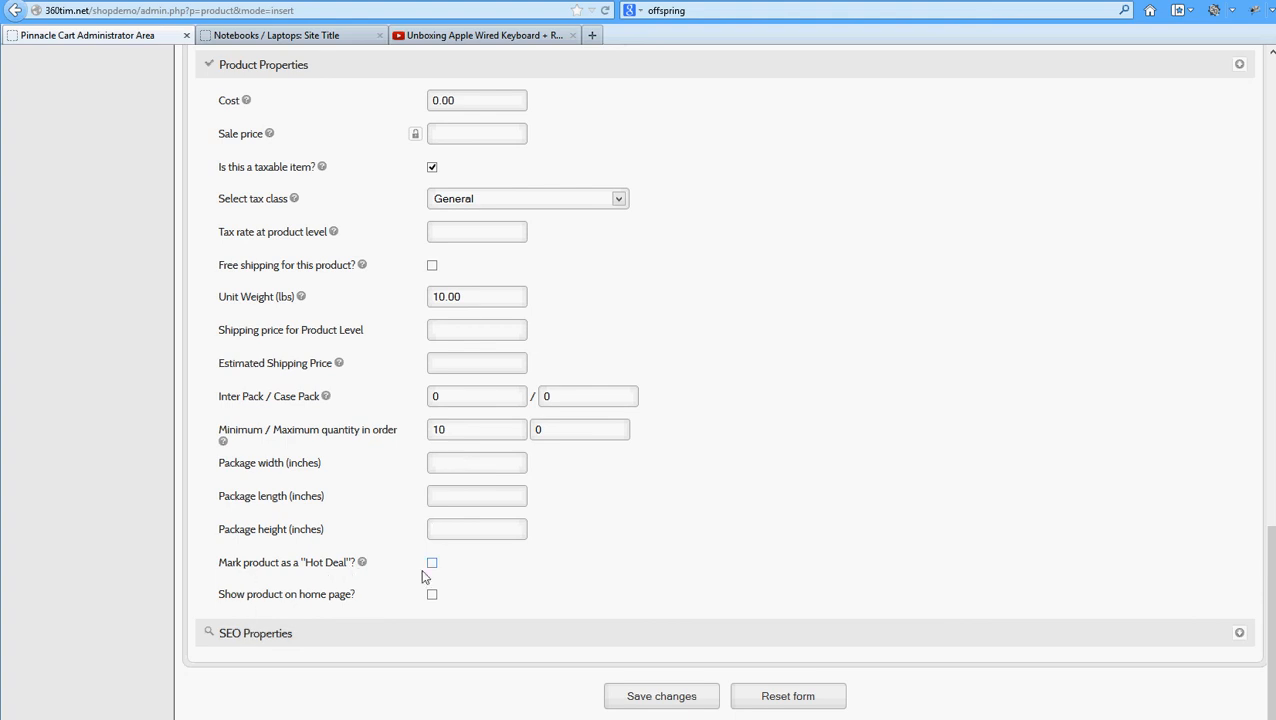
pyautogui.click(280, 36)
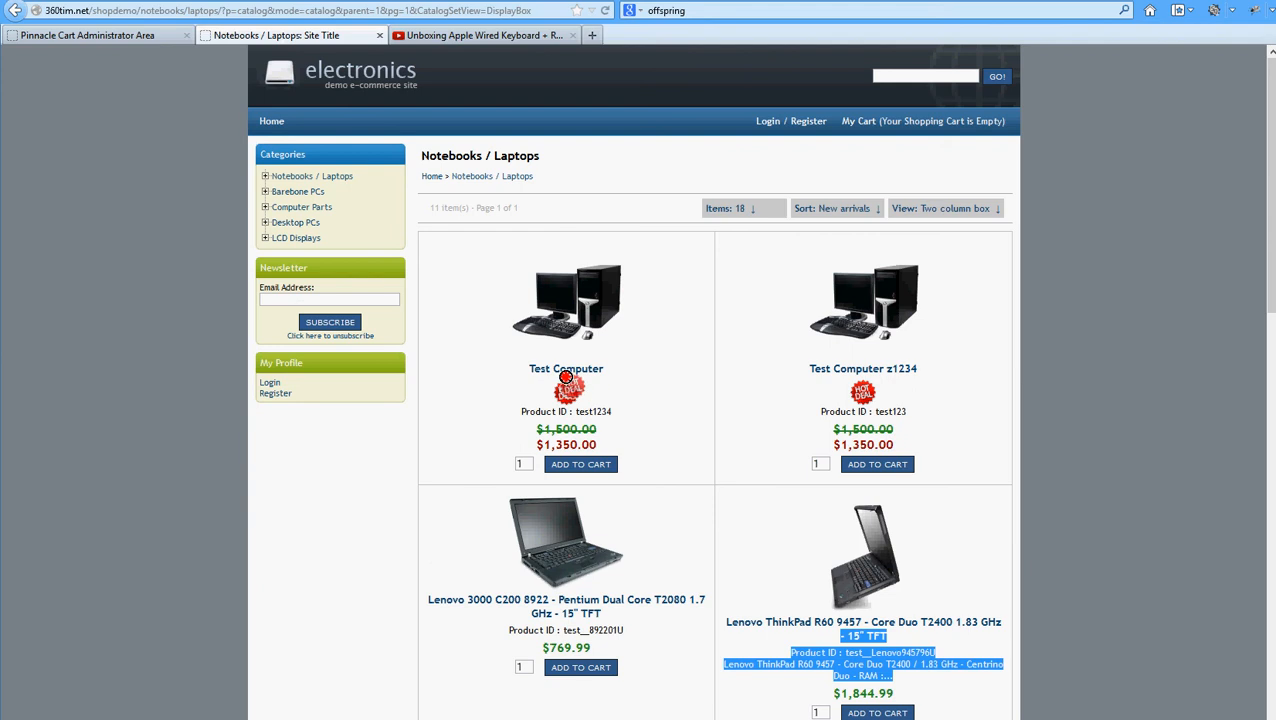
pyautogui.click(133, 37)
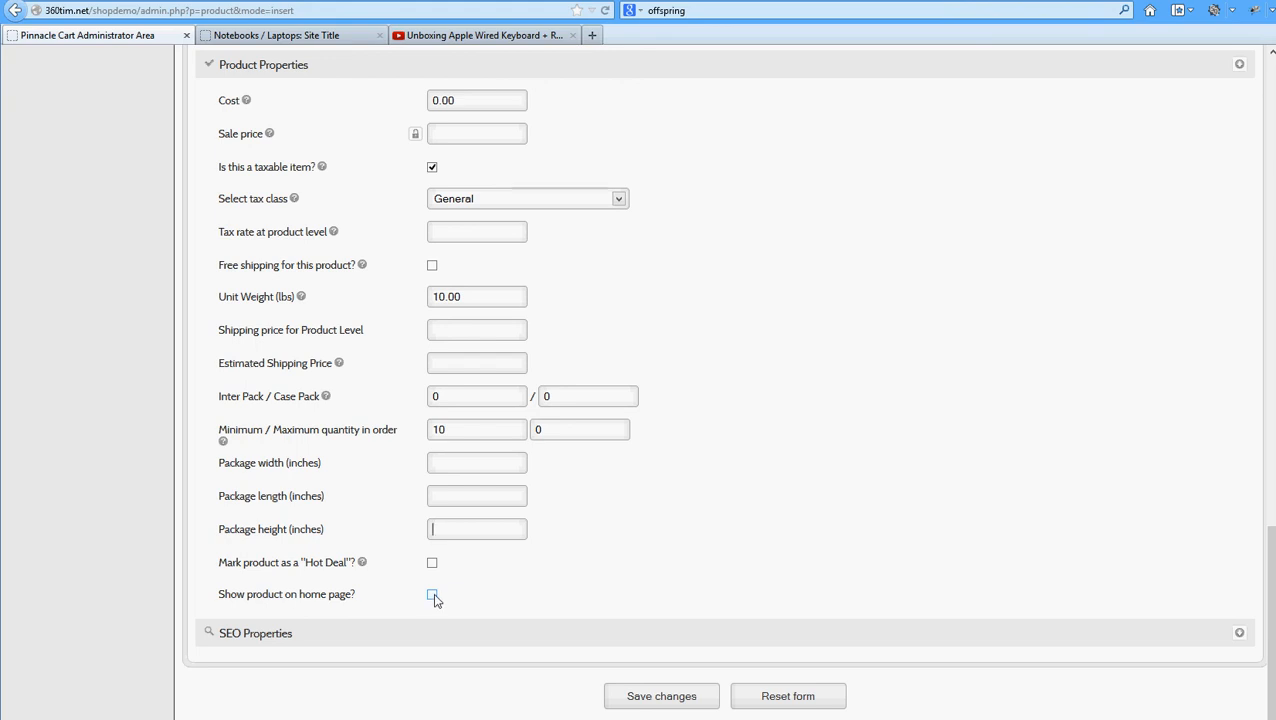
# Expand the SEO Properties section and review the meta keywords, title, custom URL and description fields.
pyautogui.click(264, 633)
pyautogui.scroll(-3, 852, 553)
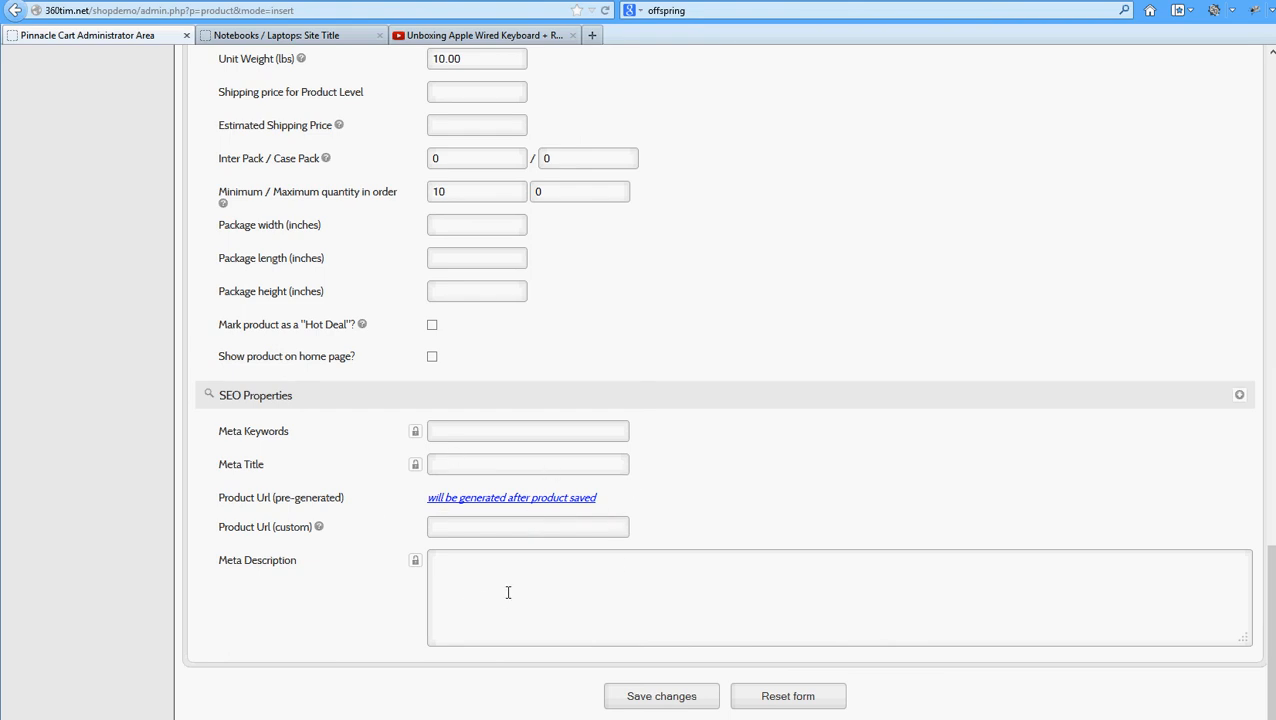
# Save the new product and reopen it for editing.
pyautogui.click(660, 700)
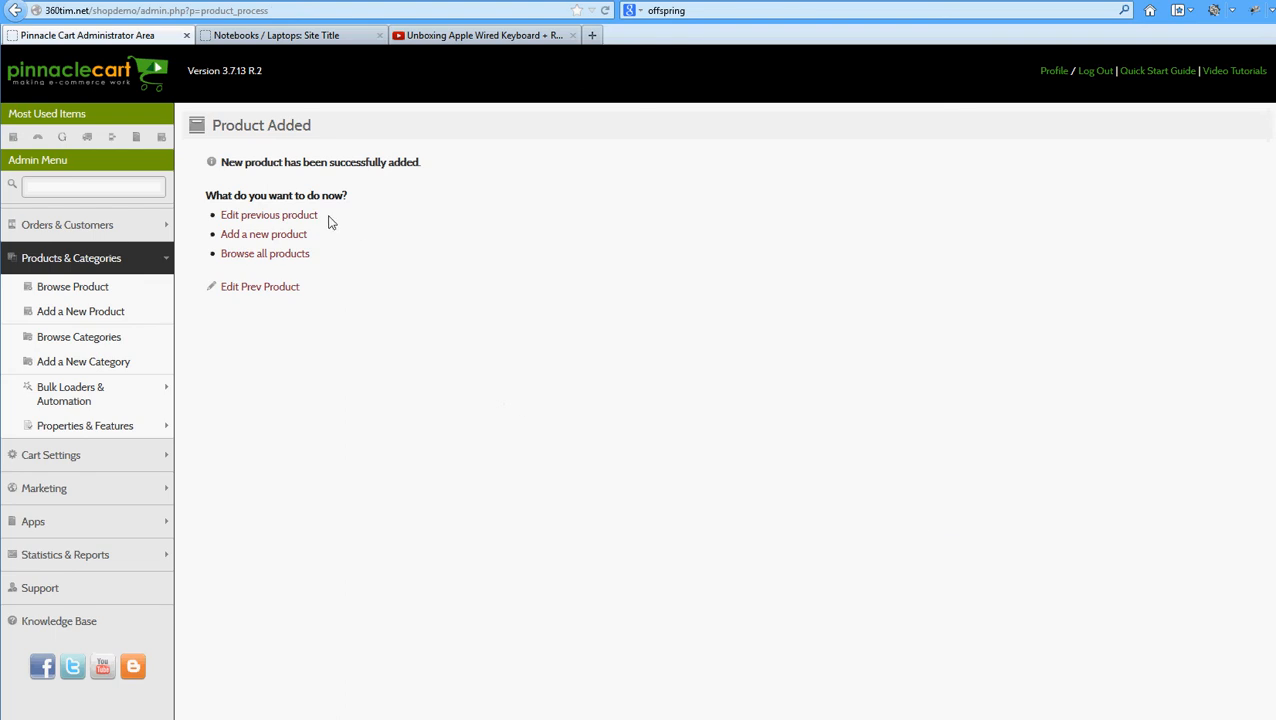
pyautogui.click(279, 216)
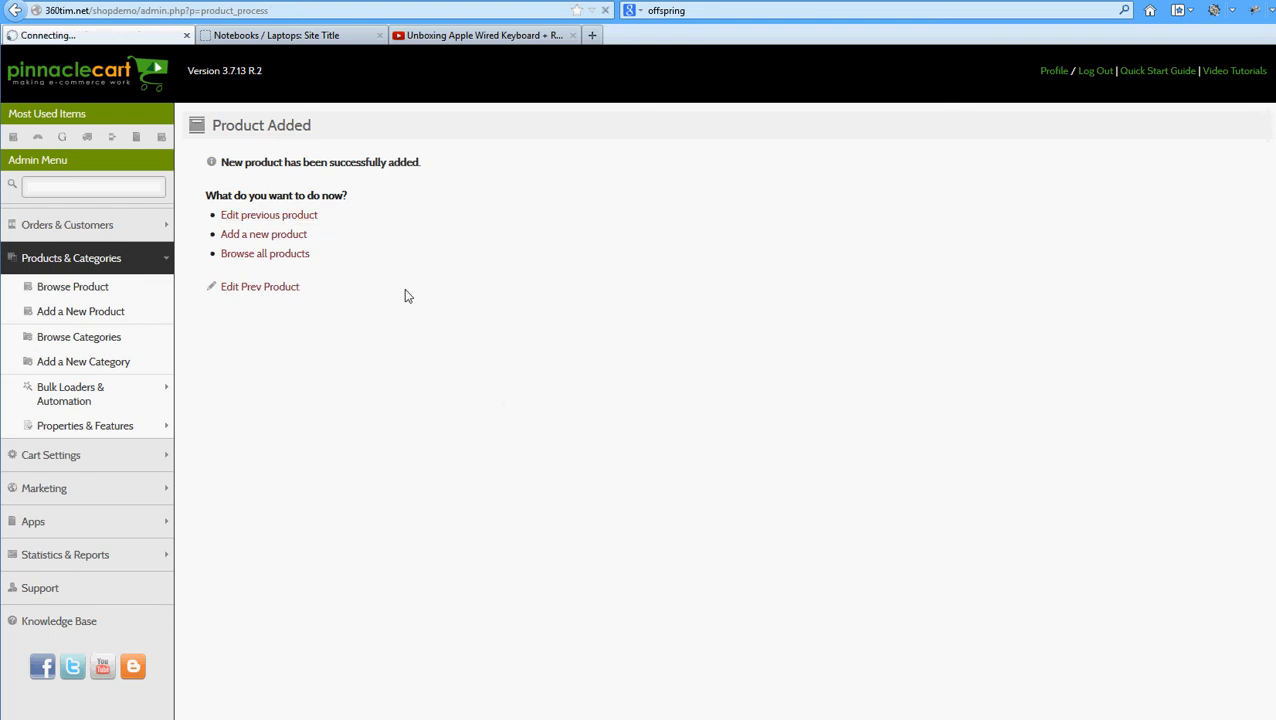